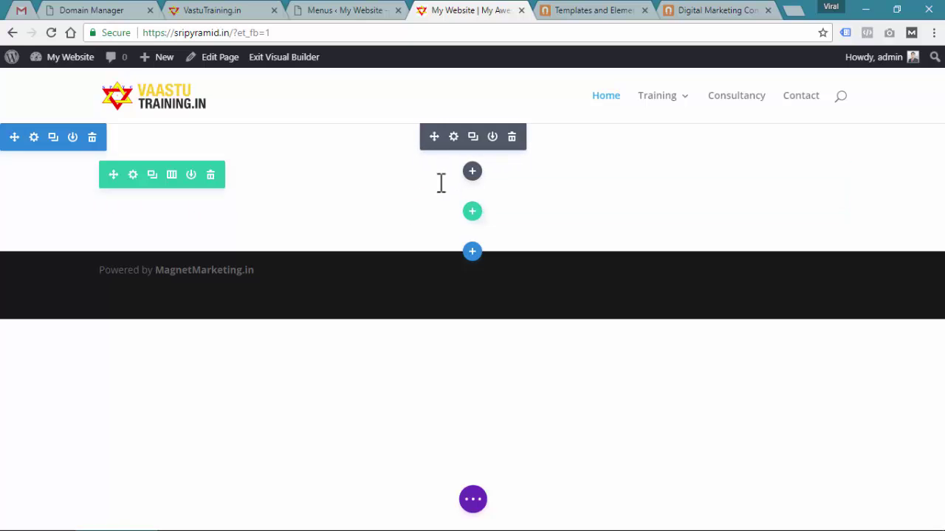
# - Delete the existing row and insert a row with two equal columns, dismissing the module chooser
pyautogui.click(211, 175)
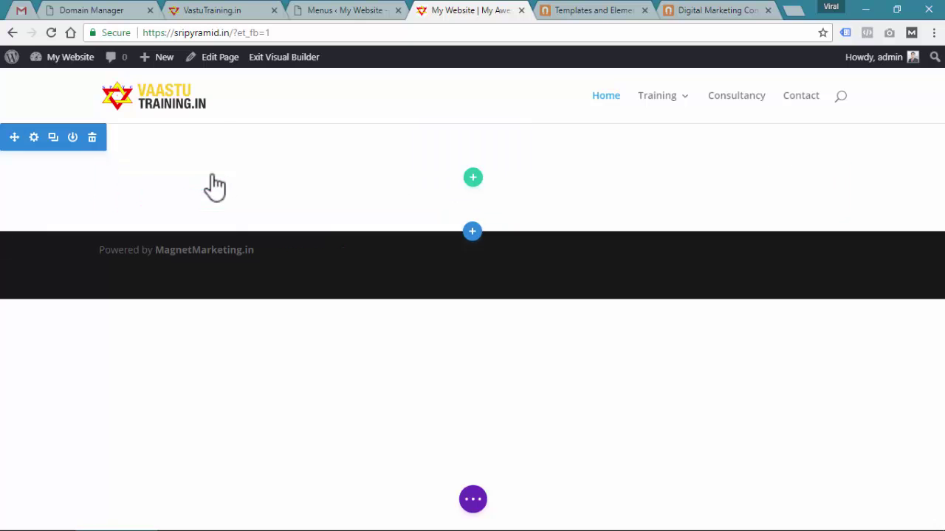
pyautogui.click(475, 184)
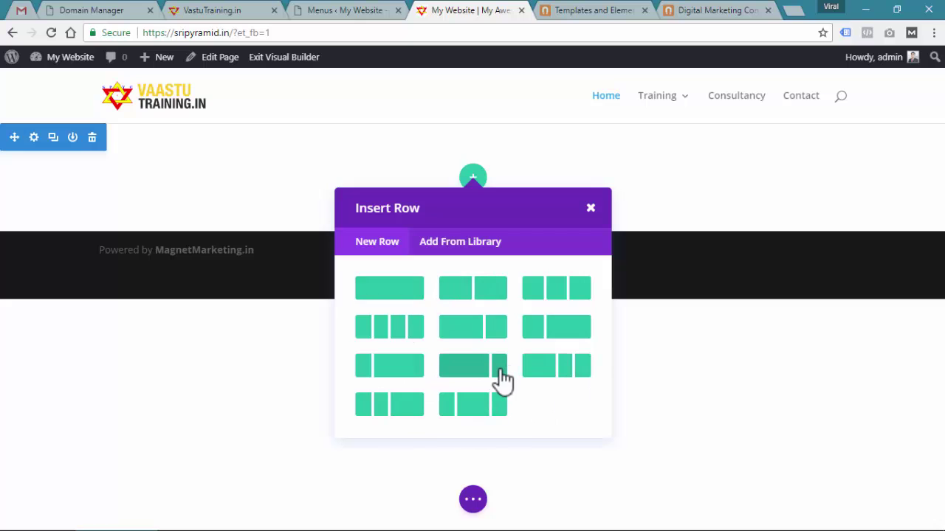
pyautogui.click(465, 299)
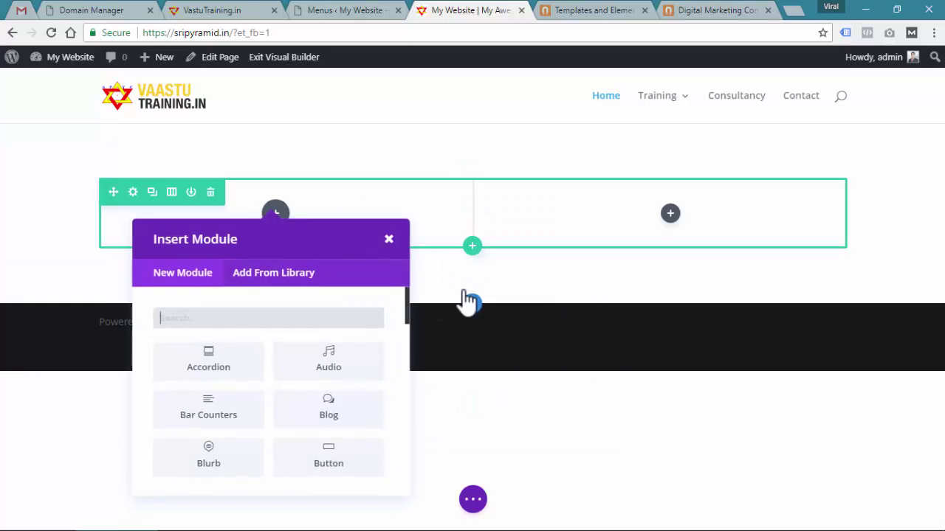
pyautogui.click(388, 239)
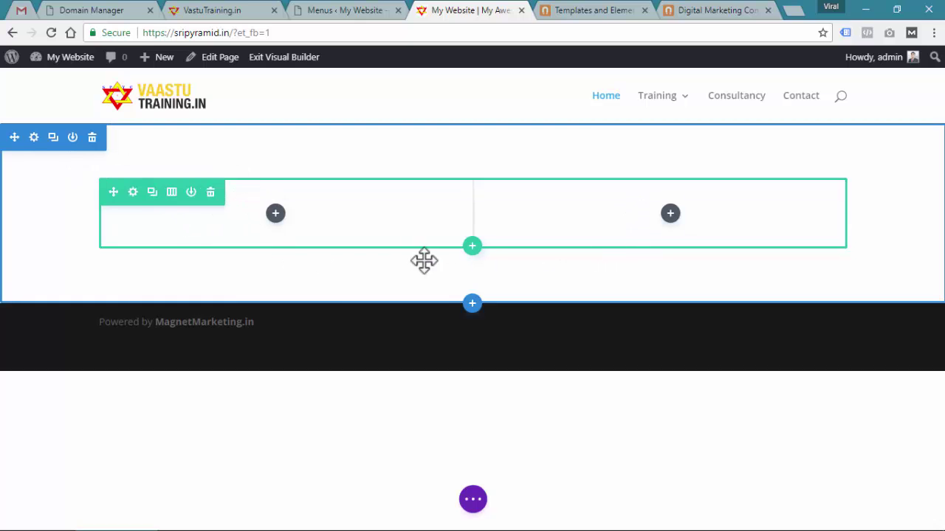
# - Add a Text module to the row's first column with the content "This is my first text"
pyautogui.click(275, 214)
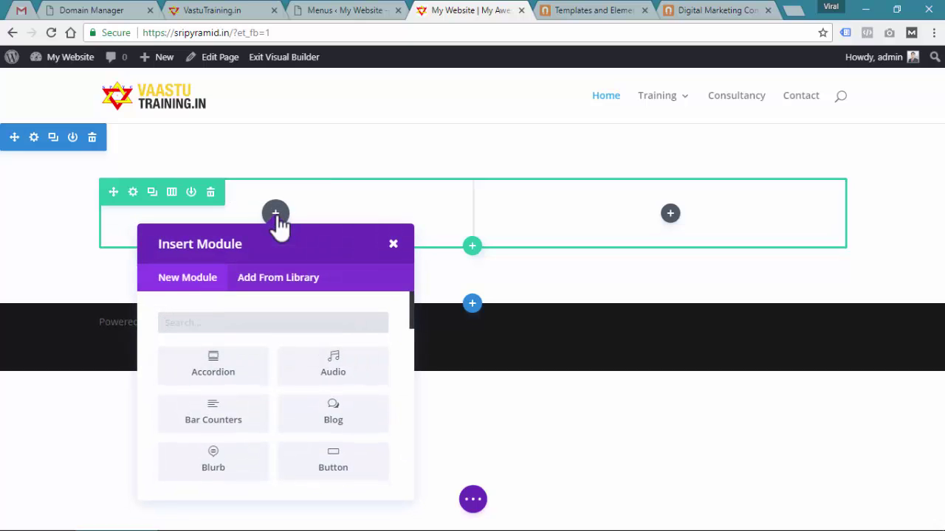
pyautogui.click(275, 322)
pyautogui.write('tex')
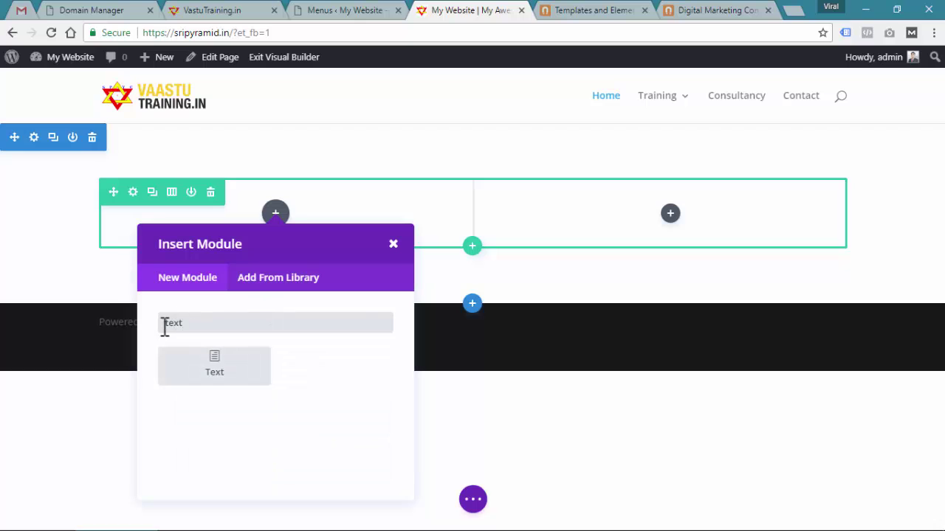
pyautogui.write('t')
pyautogui.click(211, 369)
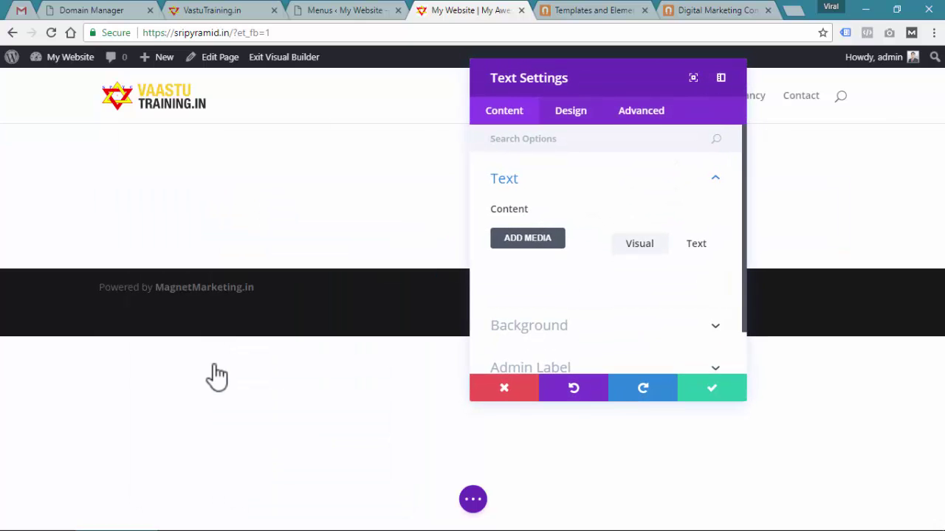
pyautogui.scroll(-2, 573, 271)
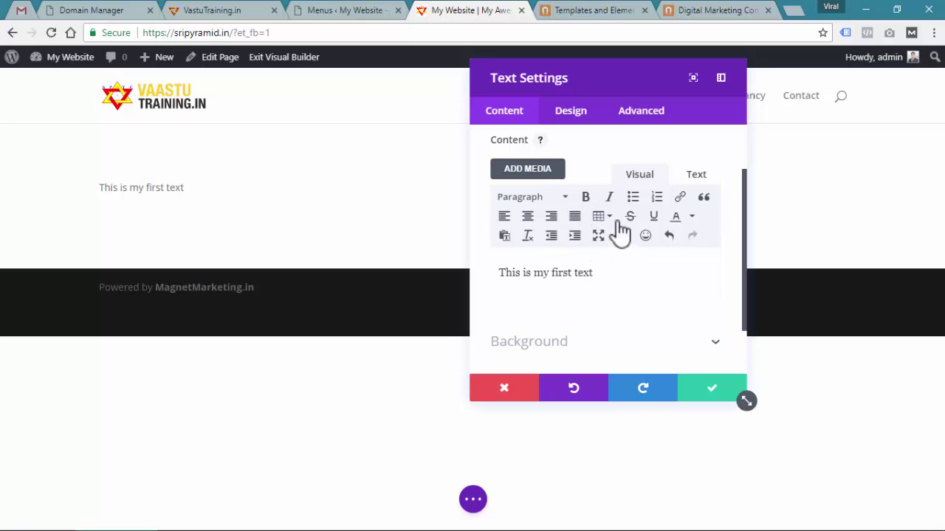
pyautogui.scroll(2, 621, 290)
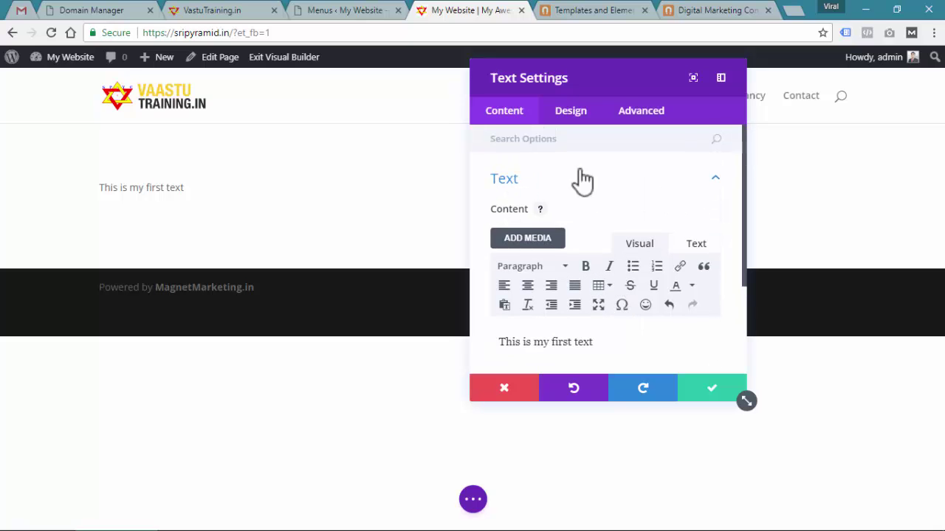
# - Make the module's text bold with a font size of 22px and save the module
pyautogui.click(572, 114)
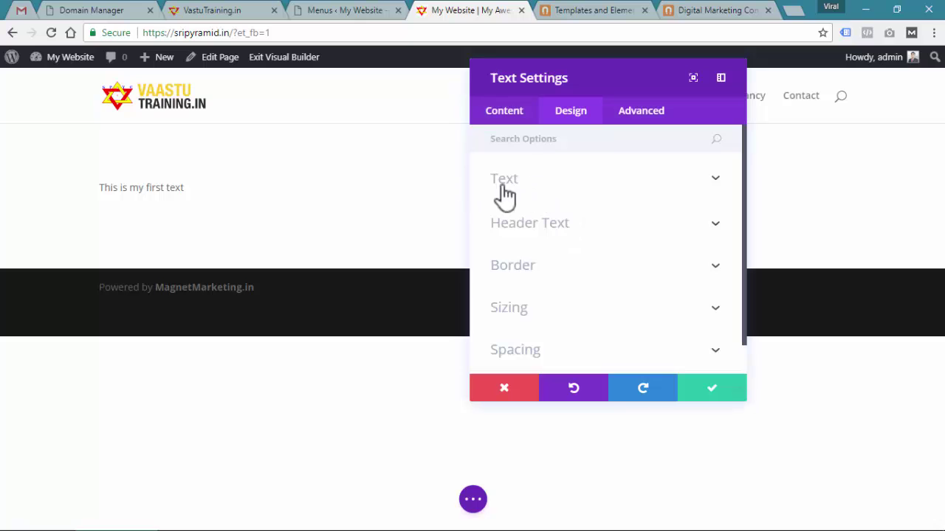
pyautogui.click(530, 193)
pyautogui.click(588, 336)
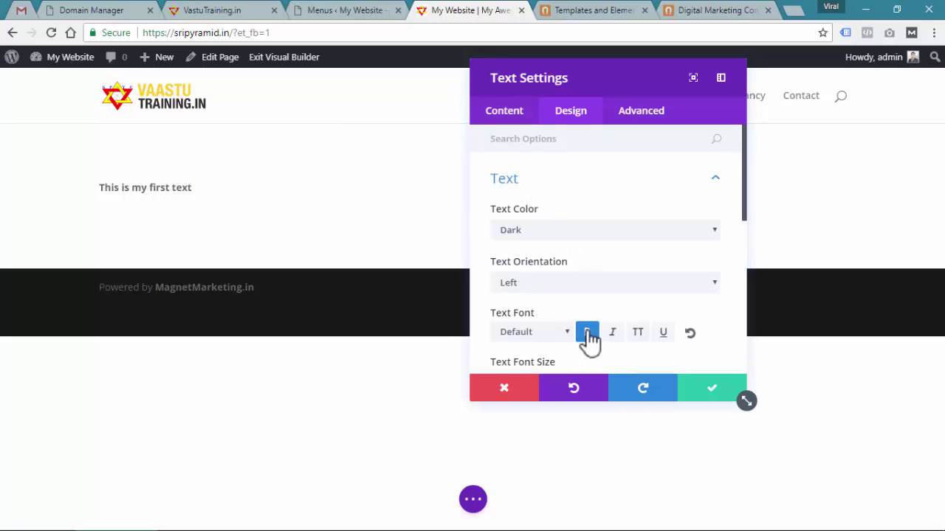
pyautogui.scroll(-1, 578, 312)
pyautogui.moveTo(515, 321); pyautogui.dragTo(526, 323)
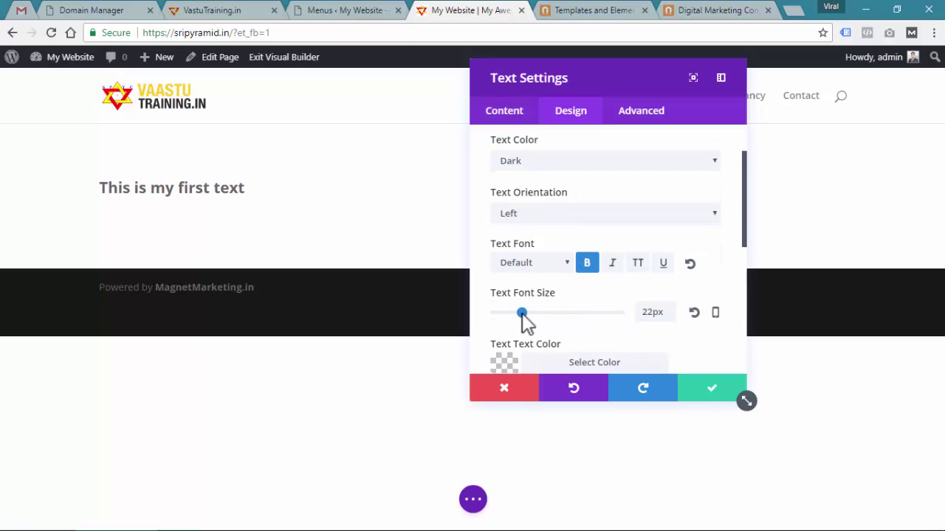
pyautogui.click(696, 391)
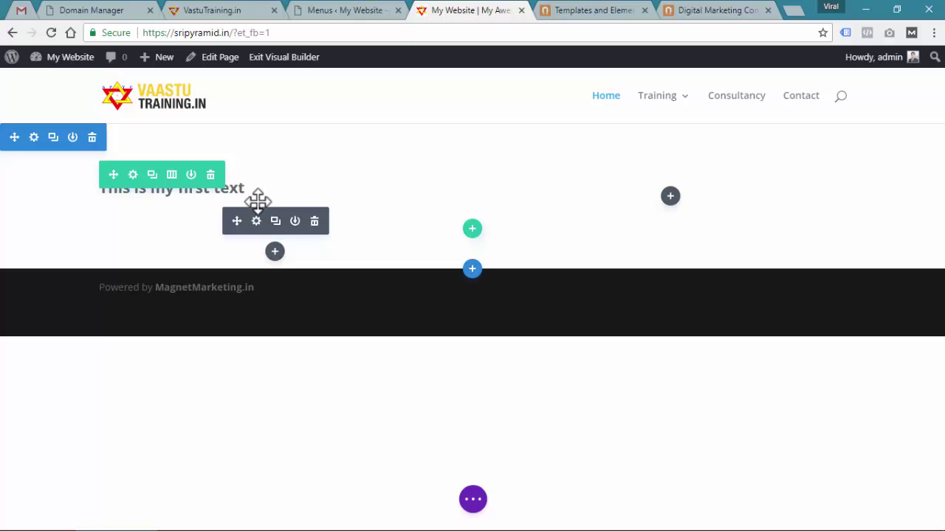
# - Add a second Text module below "This is my first text" in the first column
pyautogui.click(276, 251)
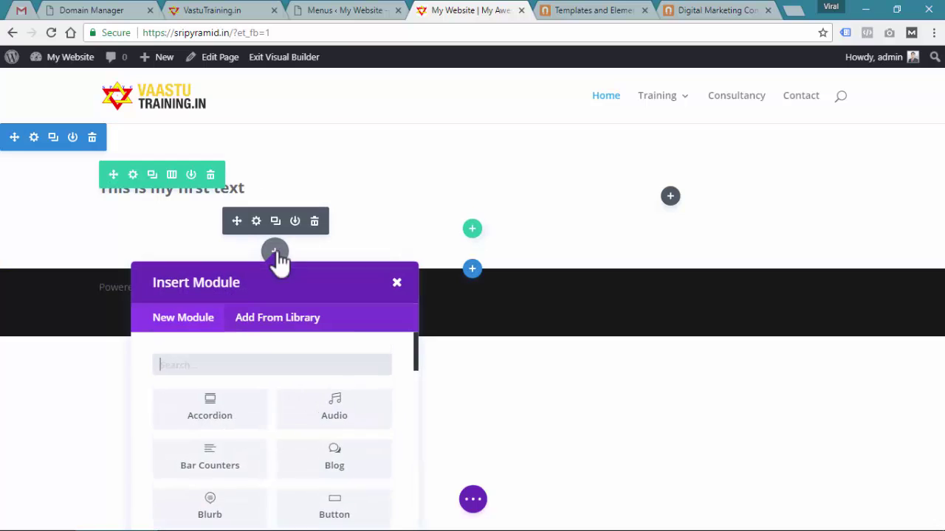
pyautogui.write('text')
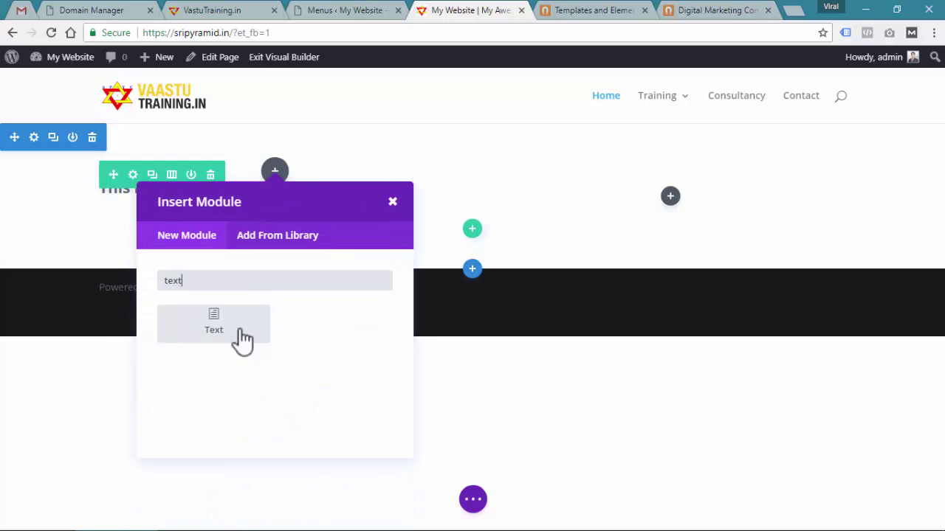
pyautogui.click(212, 319)
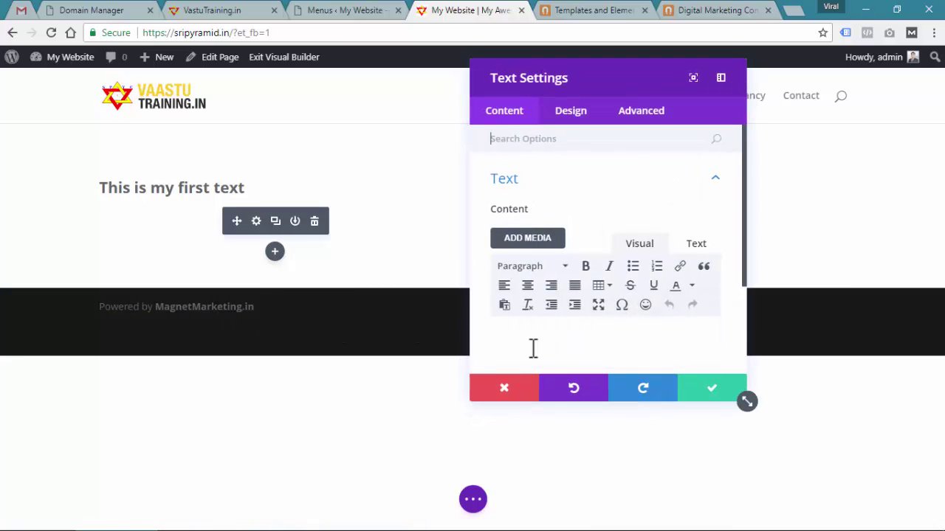
# - Copy the first three lines of the About Pyramid Vaastu Course paragraph from vastu-training-Details.txt in Notepad into the new Text module and save it
pyautogui.hotkey('alt', 'Tab')
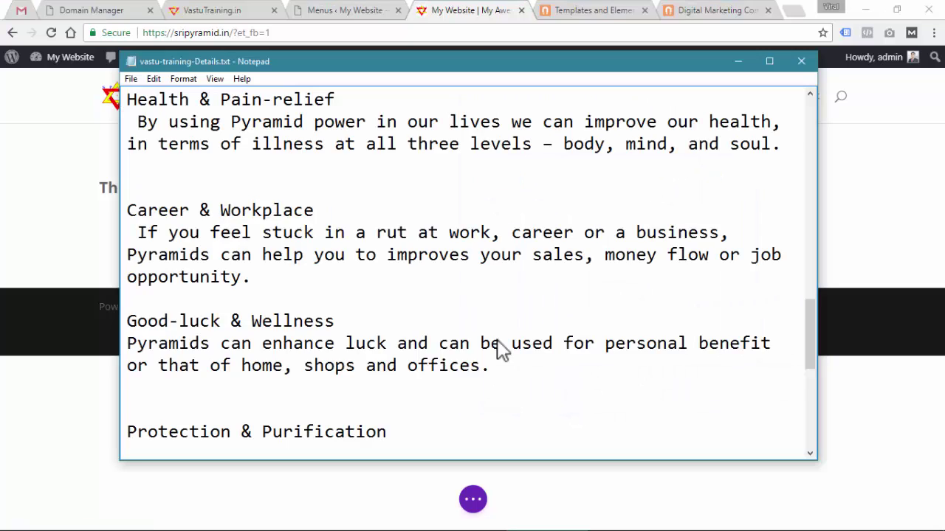
pyautogui.scroll(15, 429, 301)
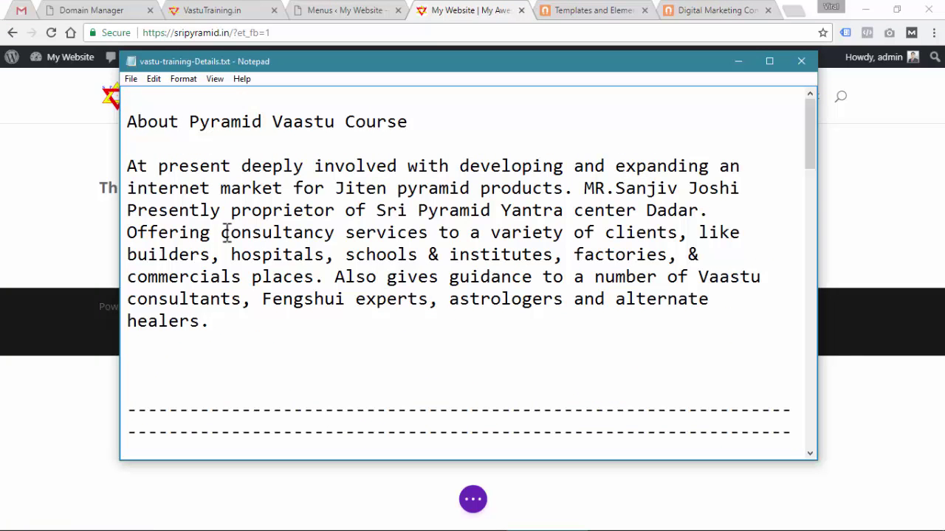
pyautogui.moveTo(690, 210); pyautogui.dragTo(127, 167)
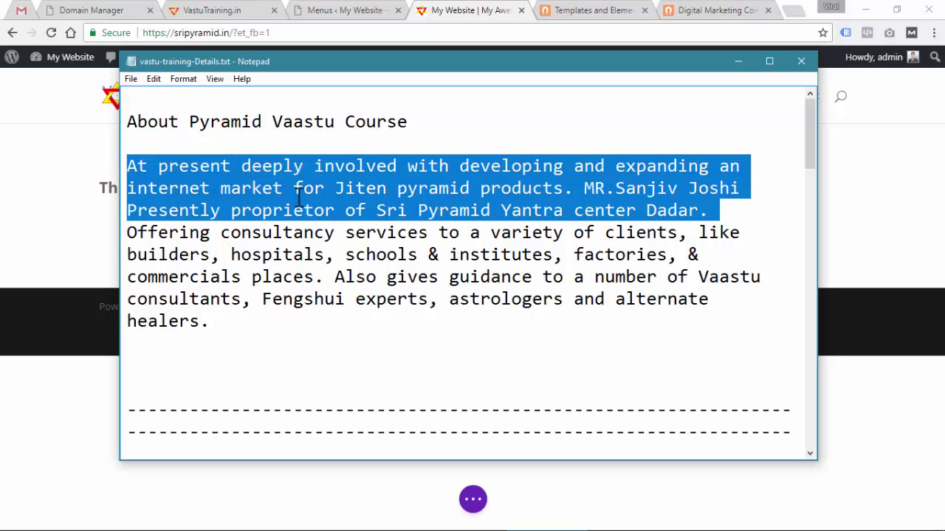
pyautogui.hotkey('ctrl', 'c')
pyautogui.hotkey('alt', 'Tab')
pyautogui.click(556, 346)
pyautogui.hotkey('ctrl', 'v')
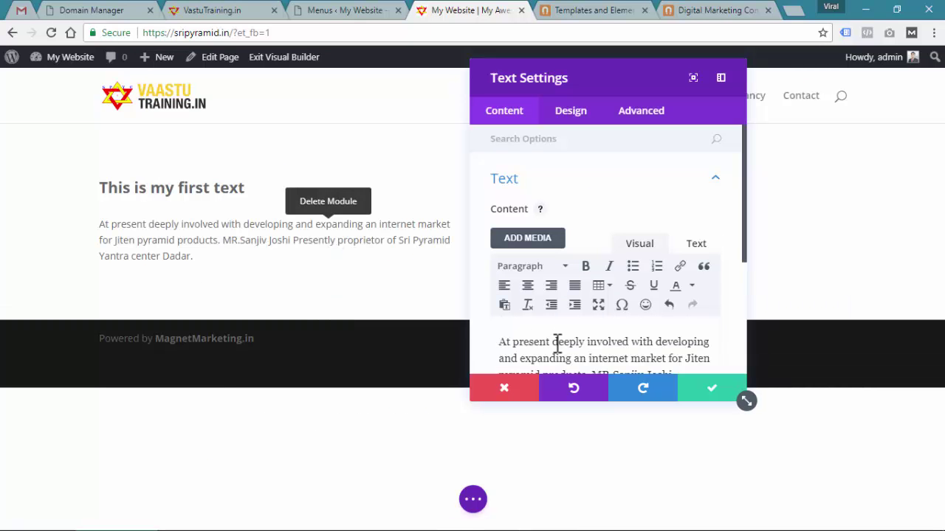
pyautogui.click(711, 397)
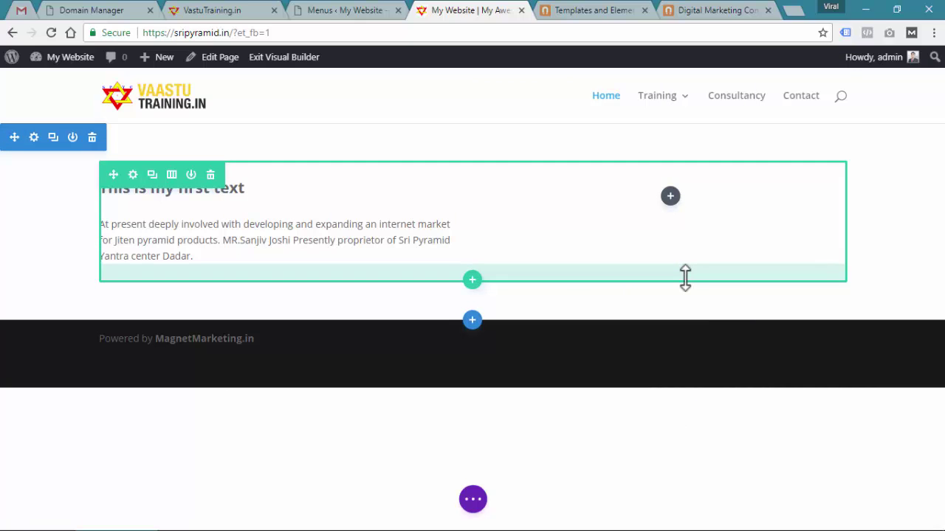
# - Add an Image module to the row's empty second column
pyautogui.click(670, 198)
pyautogui.write('image')
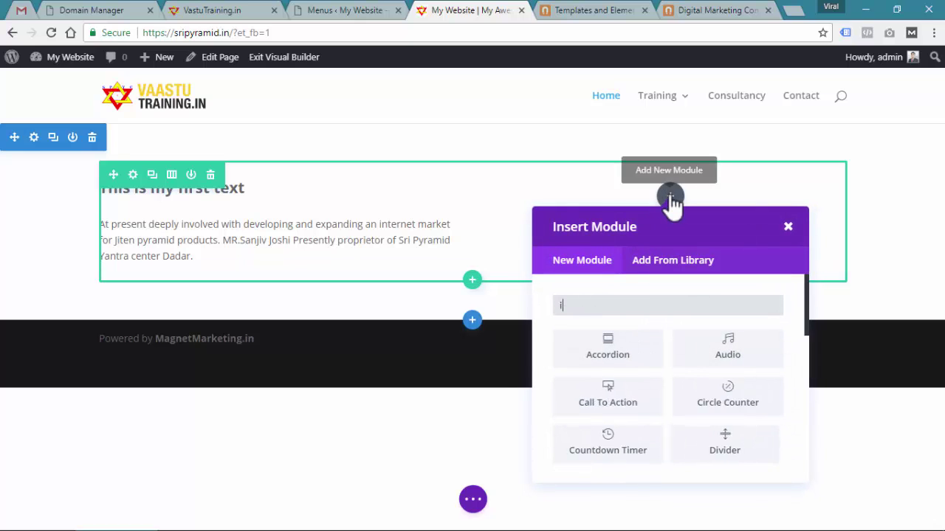
pyautogui.click(607, 354)
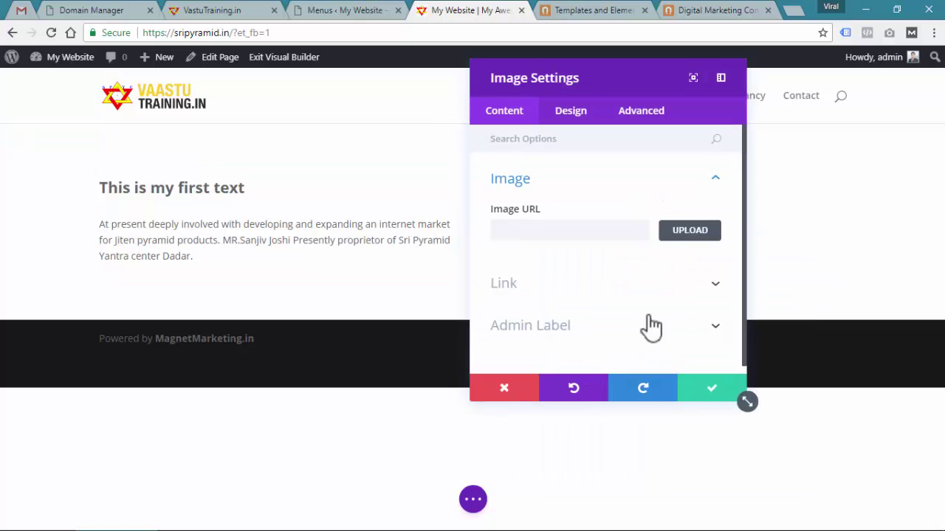
# - Set the module's image to courses5_compressed-edit.jpg from the media library
pyautogui.click(686, 235)
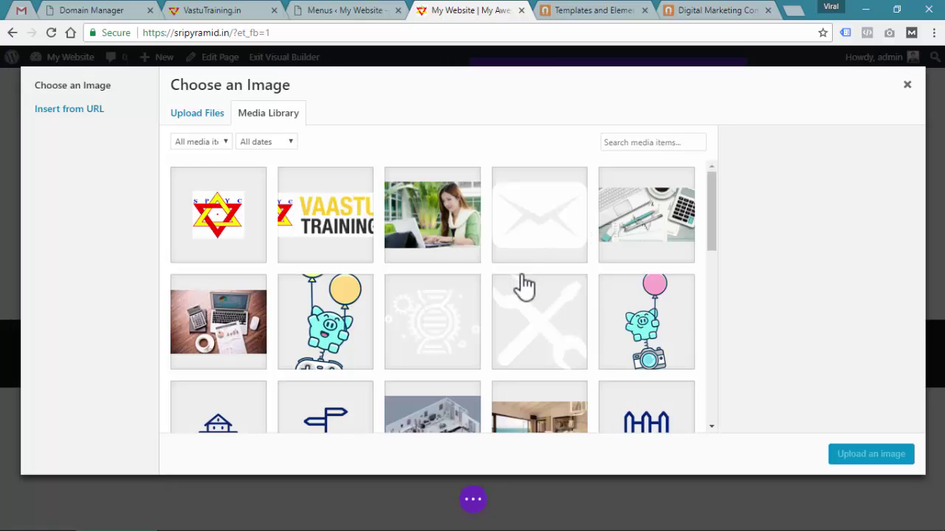
pyautogui.scroll(-2, 516, 285)
pyautogui.scroll(-5, 407, 265)
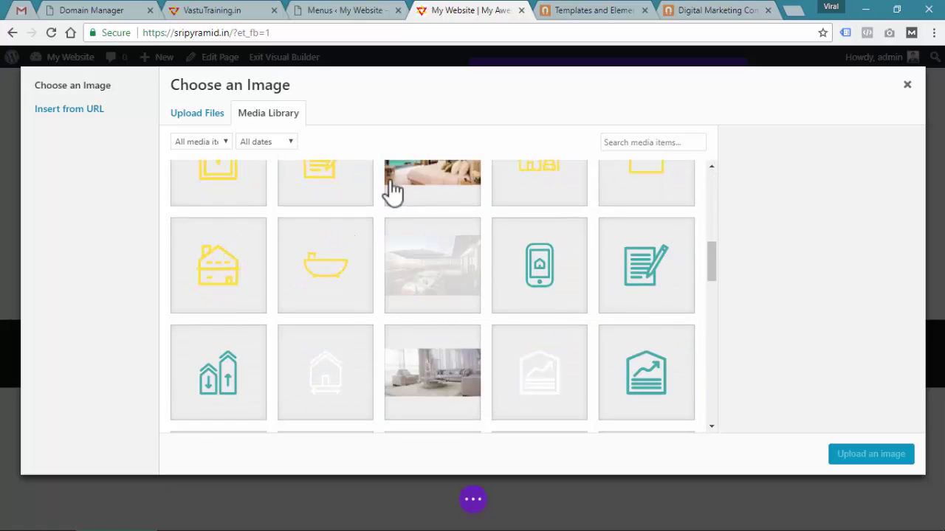
pyautogui.click(195, 118)
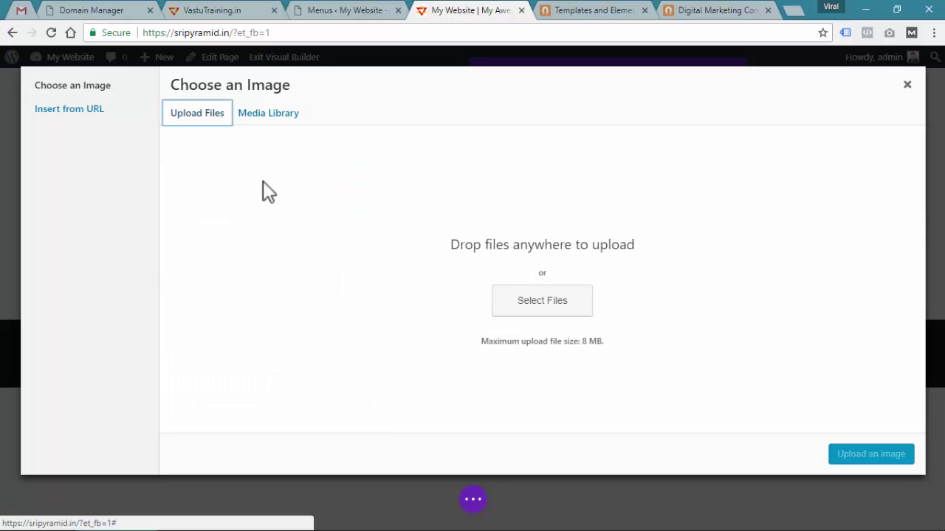
pyautogui.click(269, 118)
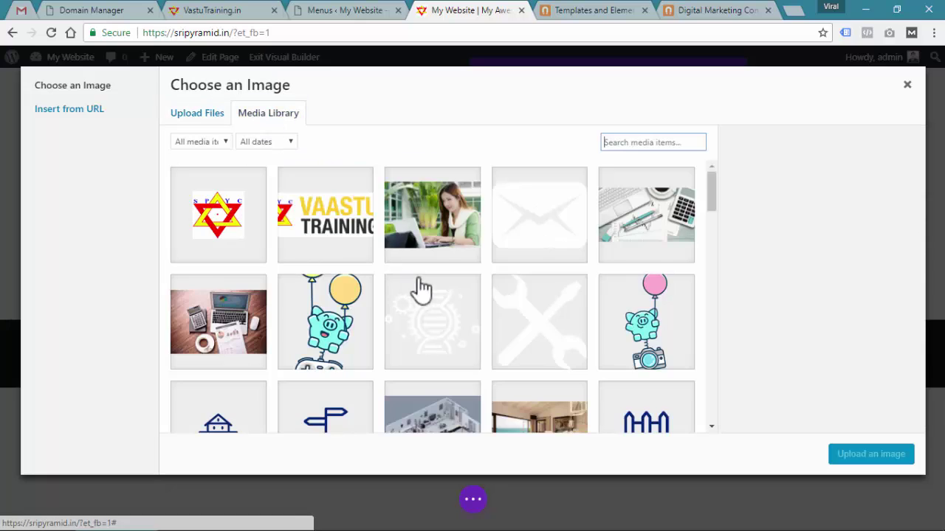
pyautogui.scroll(-5, 406, 285)
pyautogui.scroll(5, 454, 341)
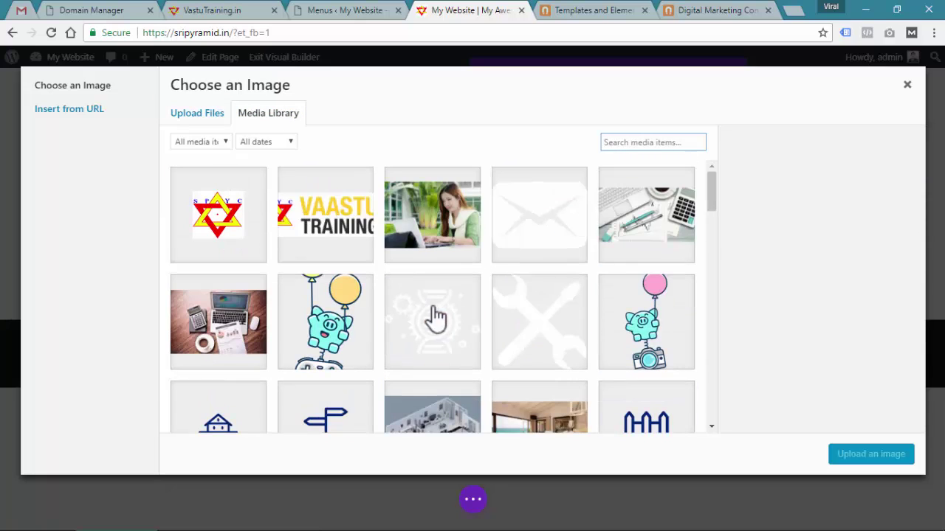
pyautogui.click(452, 235)
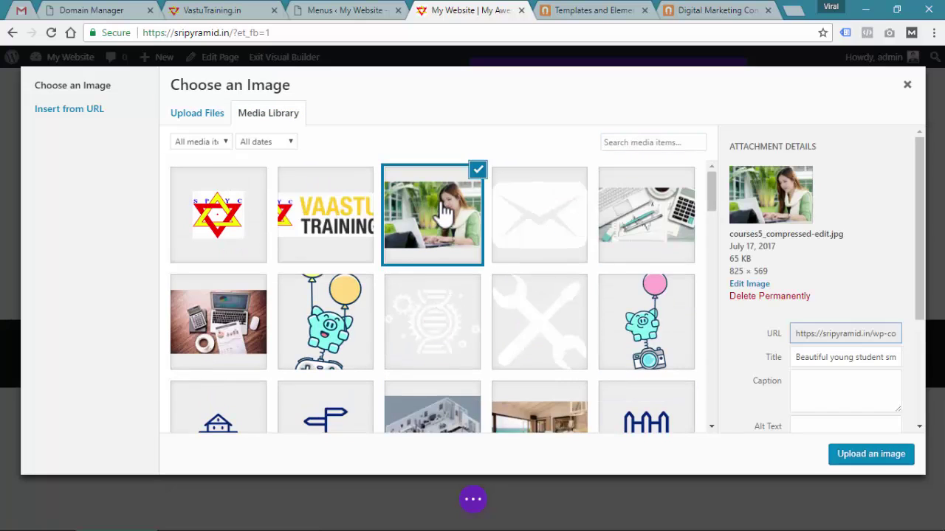
pyautogui.click(862, 458)
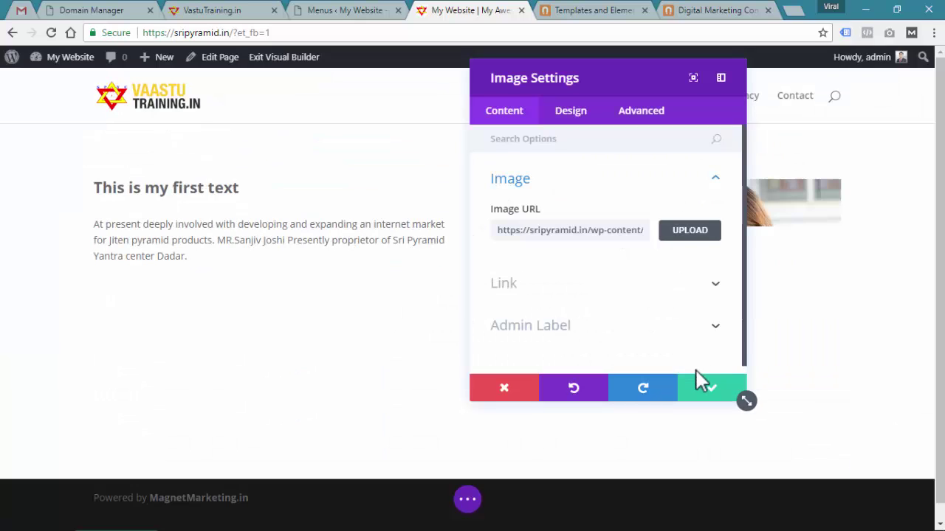
# - Review the image's link options and save the Image module
pyautogui.click(555, 295)
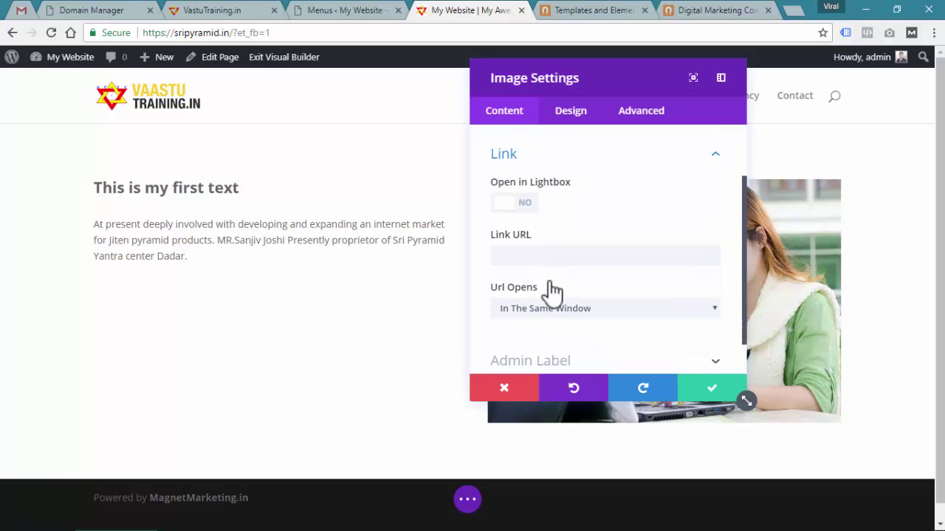
pyautogui.scroll(-1, 559, 308)
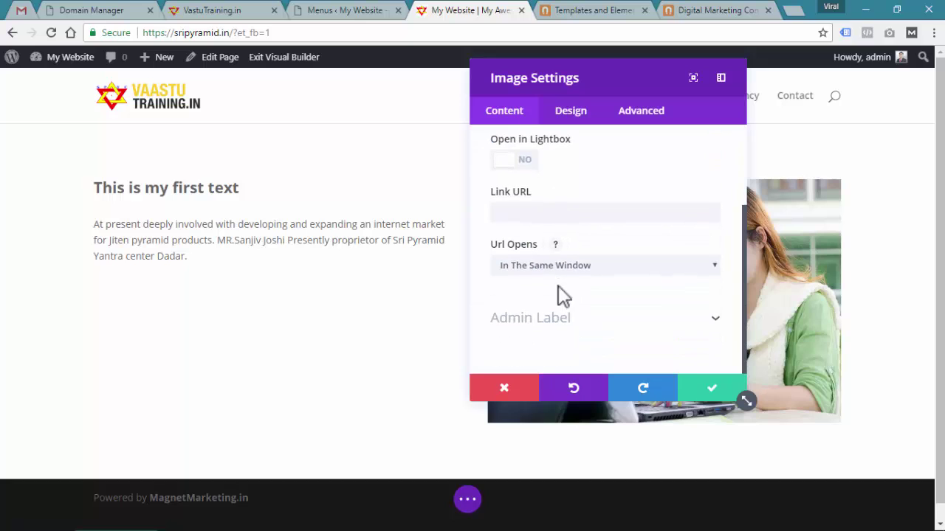
pyautogui.click(713, 389)
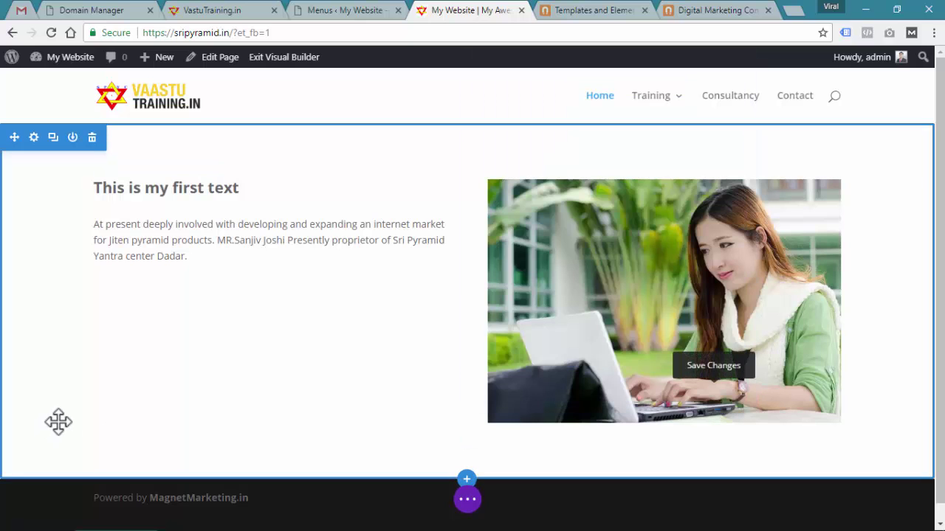
# - Replace the Image module's picture with the sea-view bedroom photo from the media library and save the module
pyautogui.moveTo(655, 231)
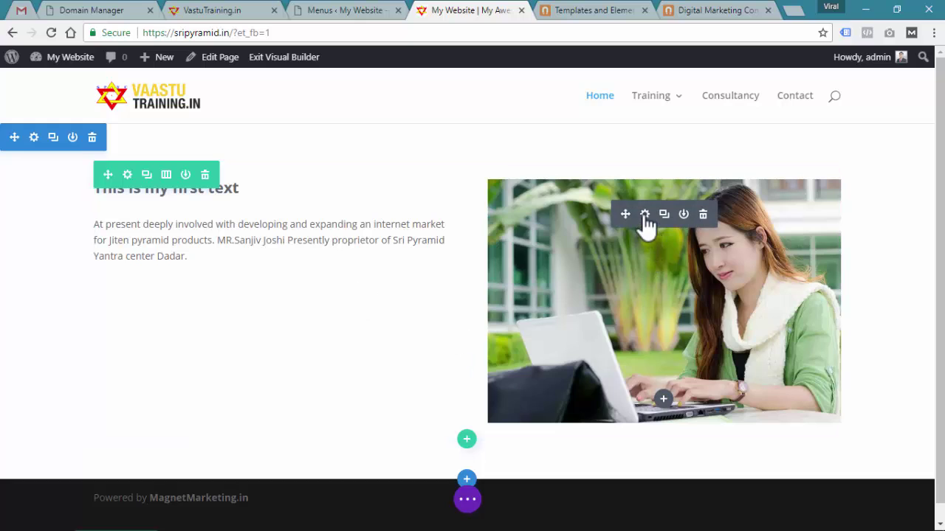
pyautogui.click(644, 215)
pyautogui.click(690, 230)
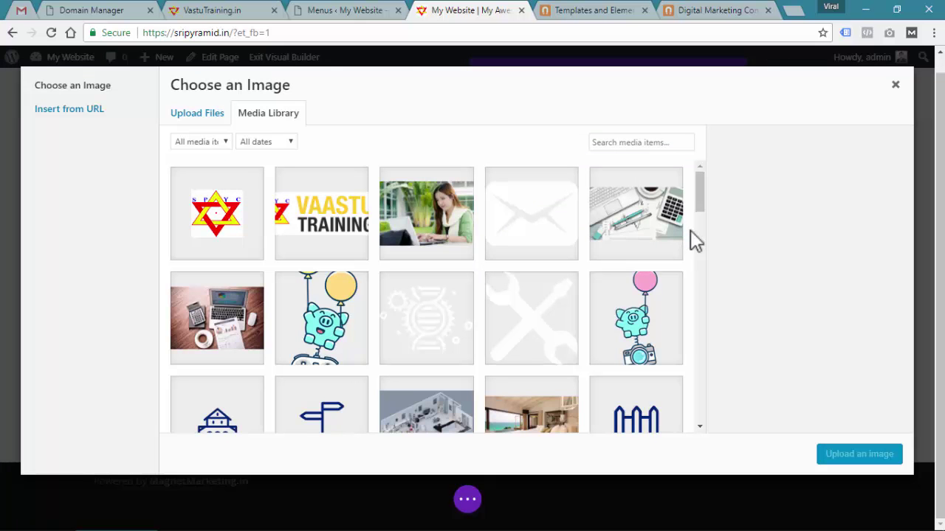
pyautogui.scroll(-2, 586, 268)
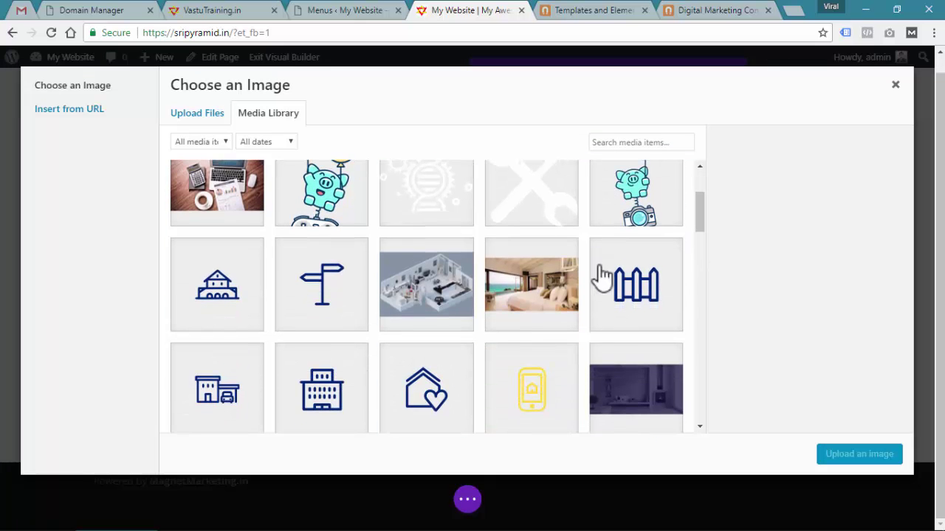
pyautogui.scroll(-3, 610, 319)
pyautogui.scroll(-4, 609, 319)
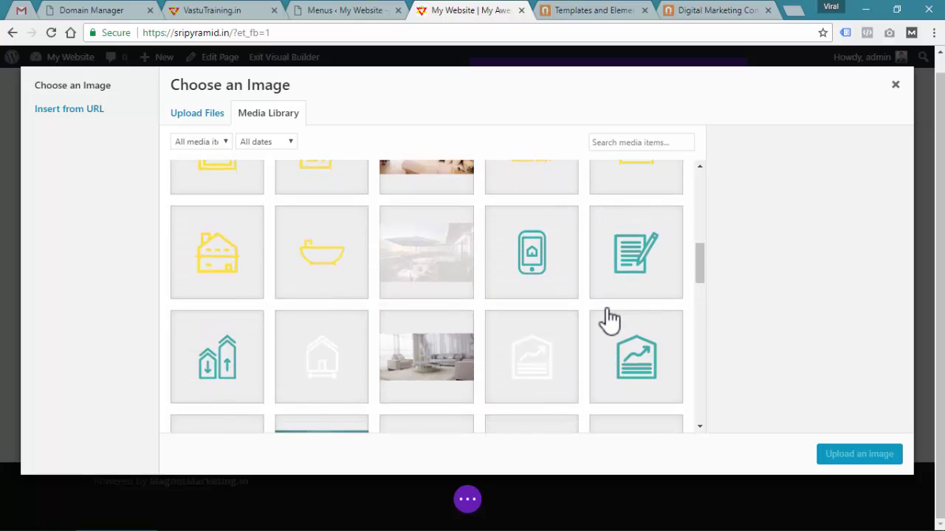
pyautogui.scroll(-3, 609, 319)
pyautogui.scroll(5, 610, 319)
pyautogui.click(435, 285)
pyautogui.click(844, 461)
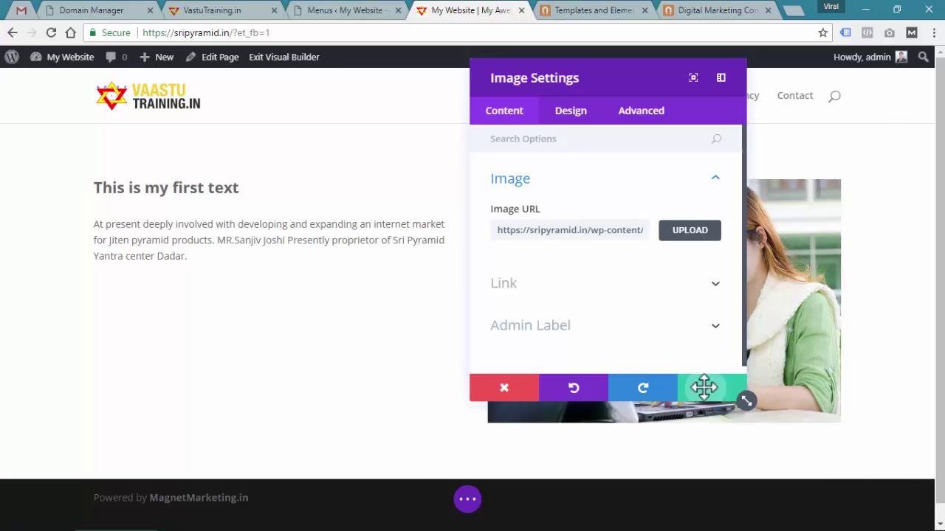
pyautogui.click(709, 391)
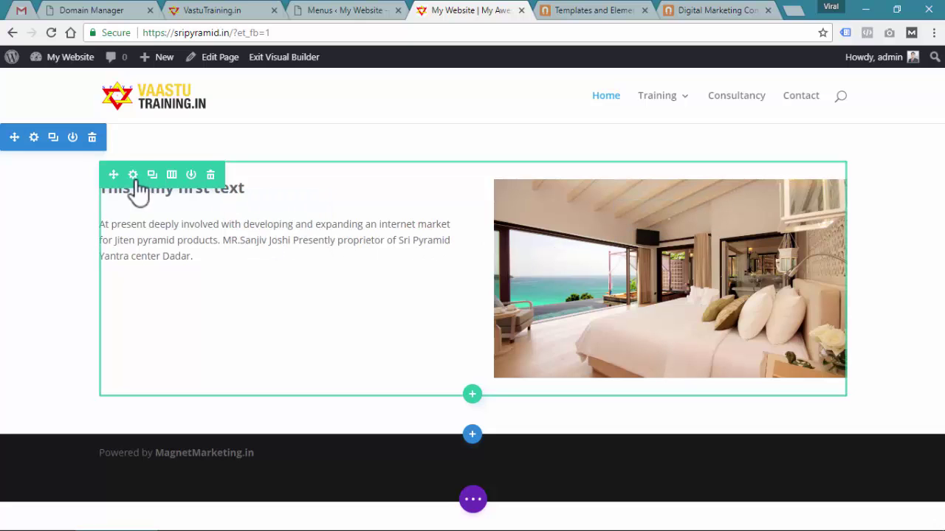
# - Examine the section's color, gradient and video background options
pyautogui.click(34, 138)
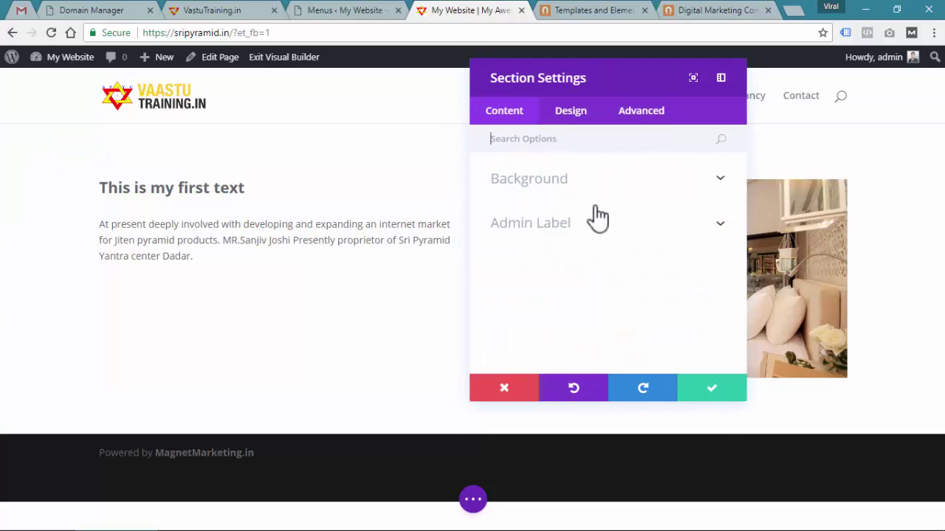
pyautogui.click(500, 391)
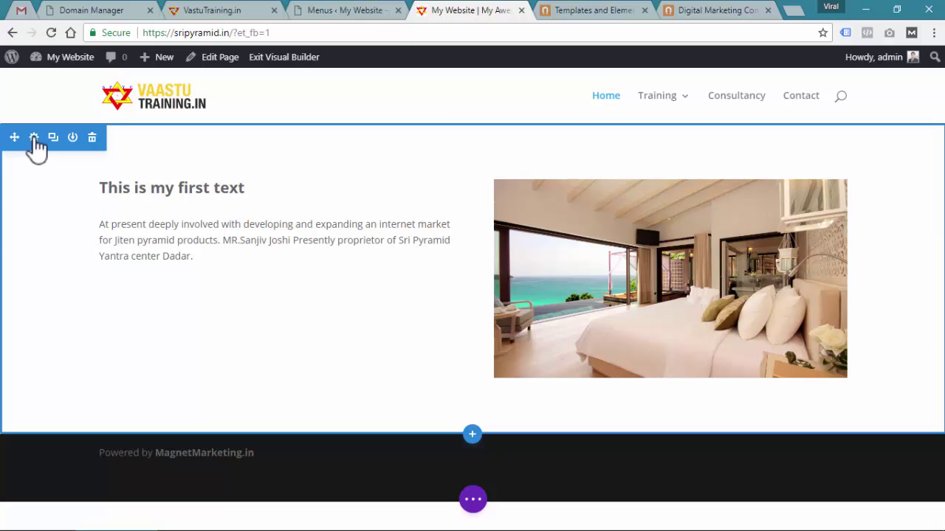
pyautogui.click(34, 138)
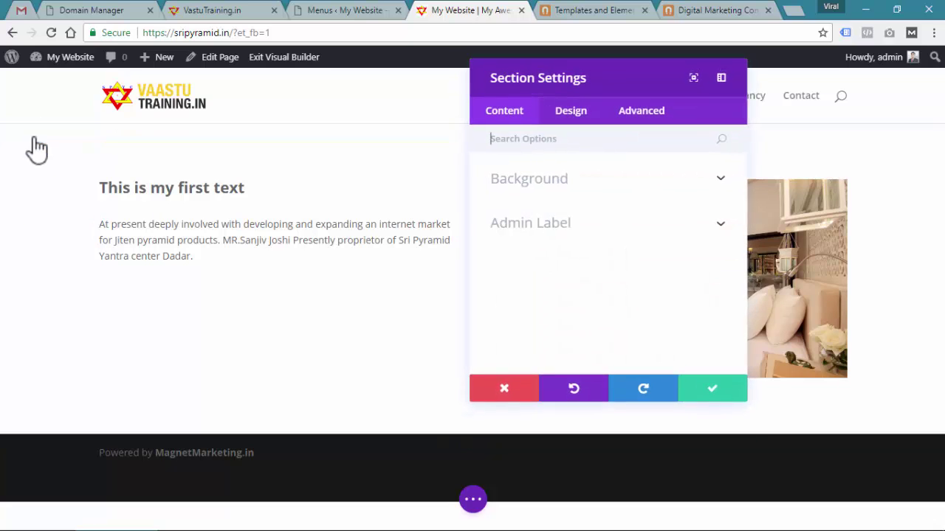
pyautogui.click(522, 190)
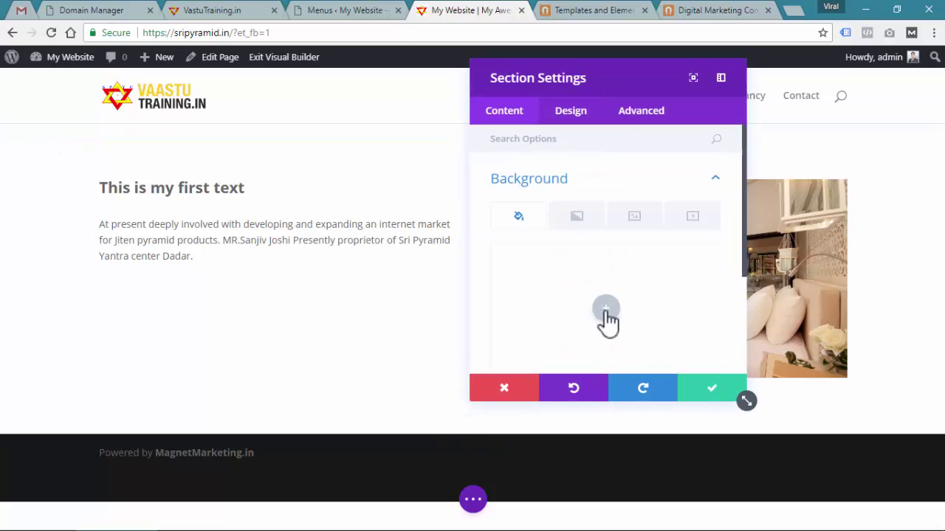
pyautogui.click(569, 222)
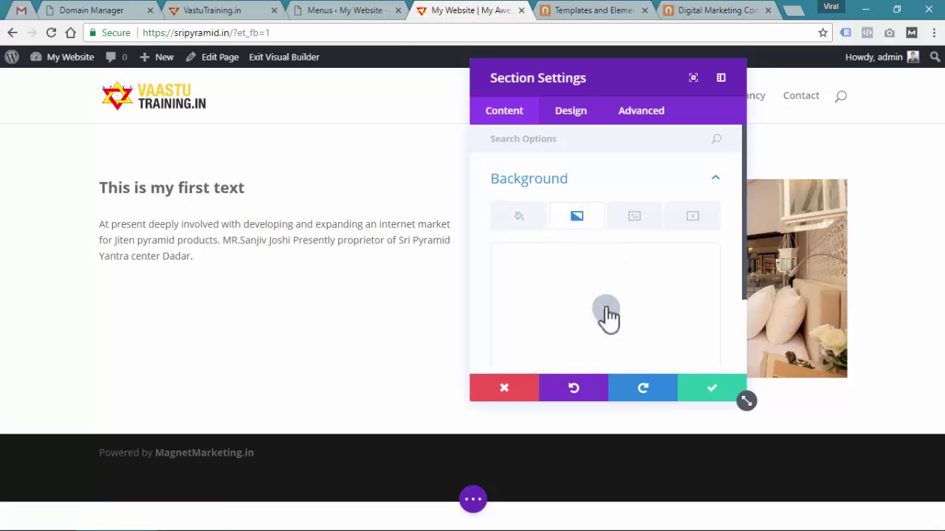
pyautogui.click(691, 223)
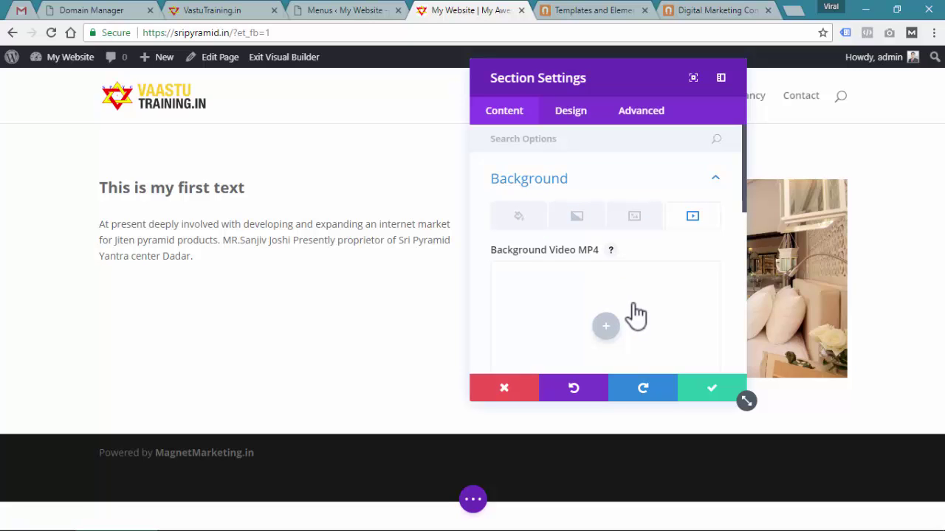
# - Set the section's background color to blue #0c71c3 and save the section settings
pyautogui.click(518, 215)
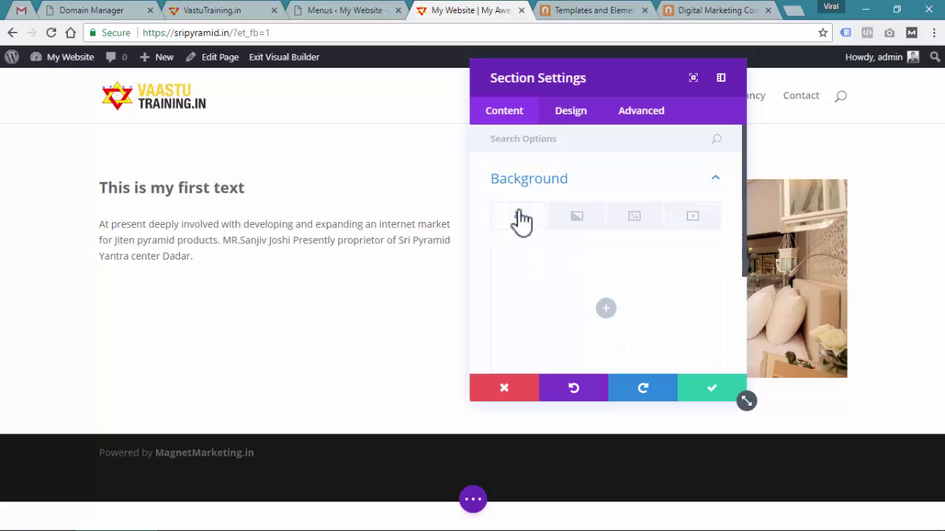
pyautogui.click(607, 310)
pyautogui.scroll(-2, 611, 317)
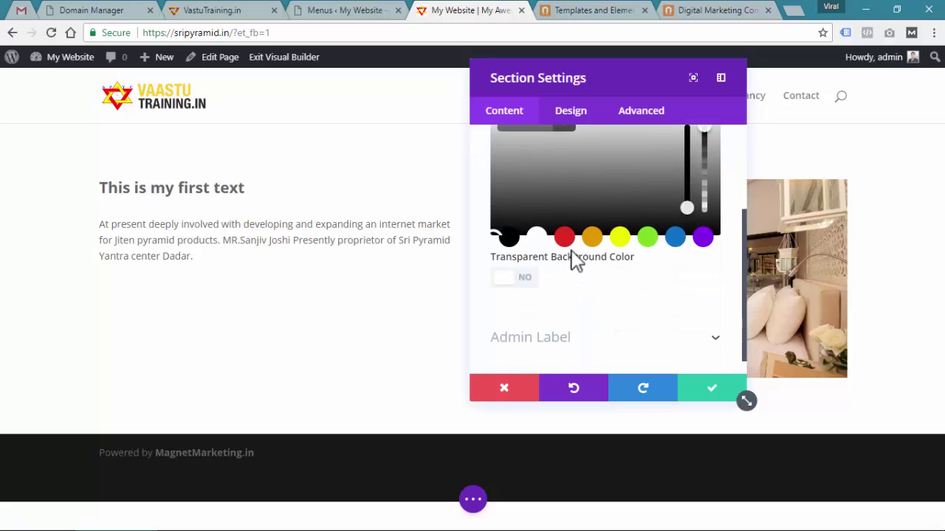
pyautogui.click(673, 238)
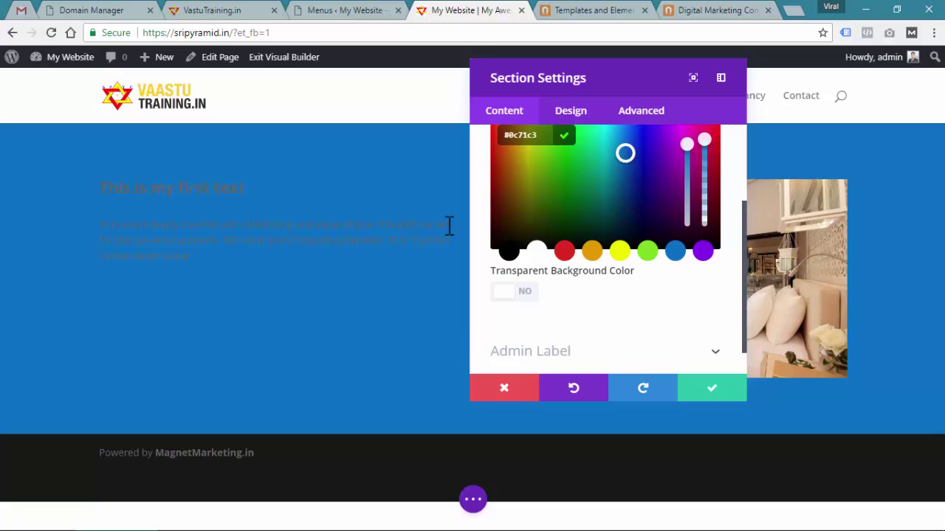
pyautogui.click(709, 399)
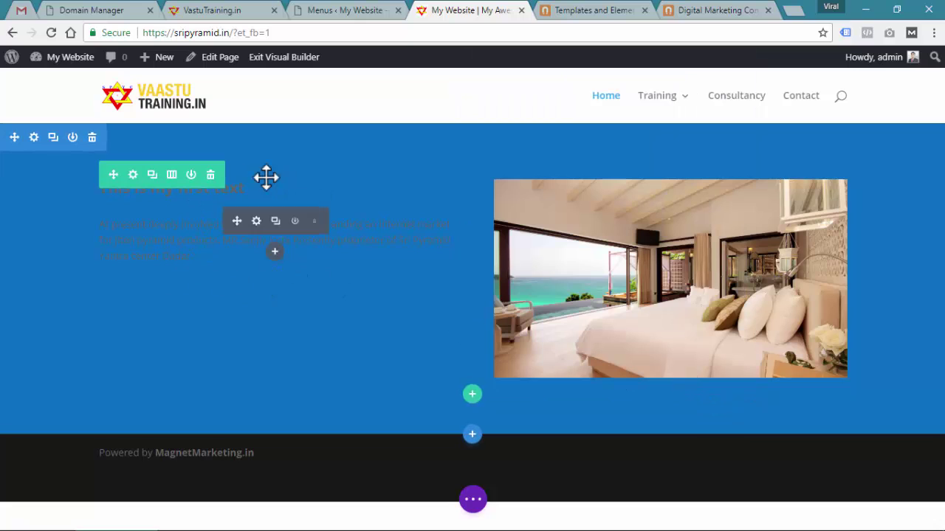
# - Set the text color of the "This is my first text" module to Light, comparing it with Dark, and save it
pyautogui.click(256, 221)
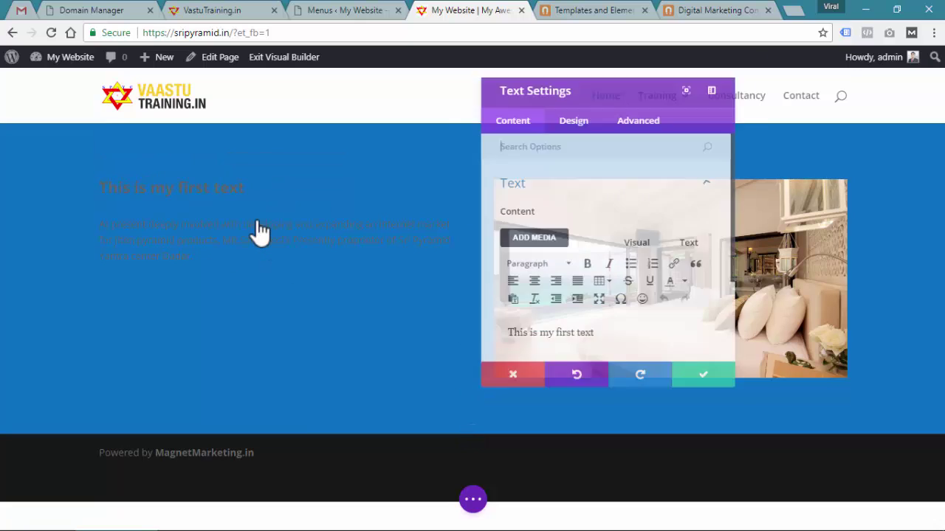
pyautogui.click(521, 140)
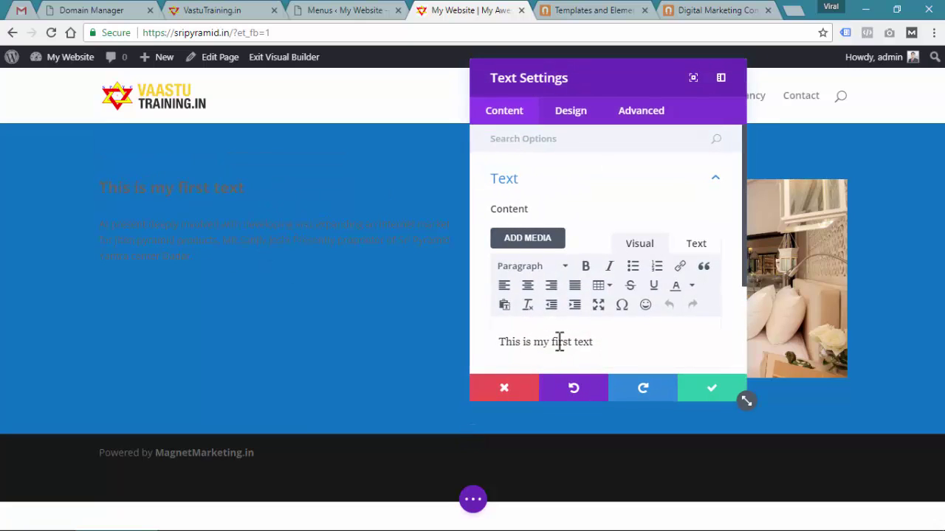
pyautogui.click(577, 118)
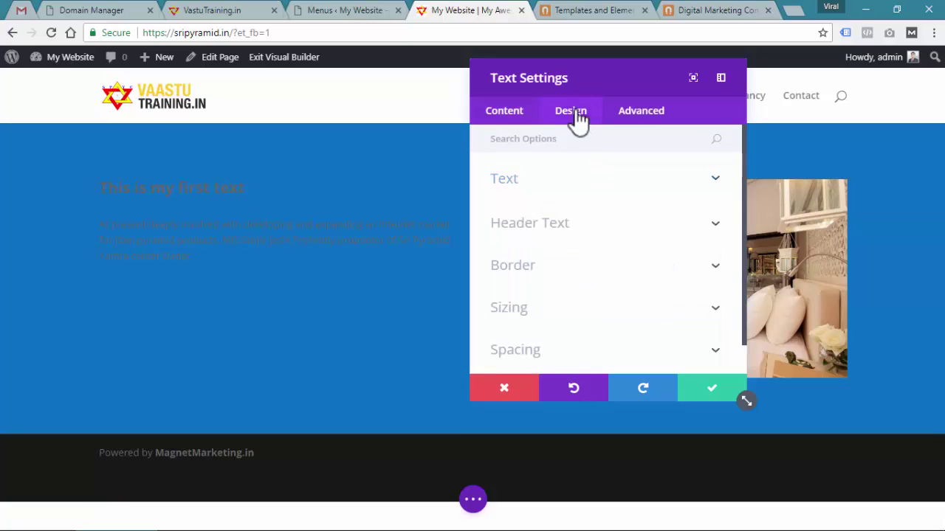
pyautogui.click(573, 193)
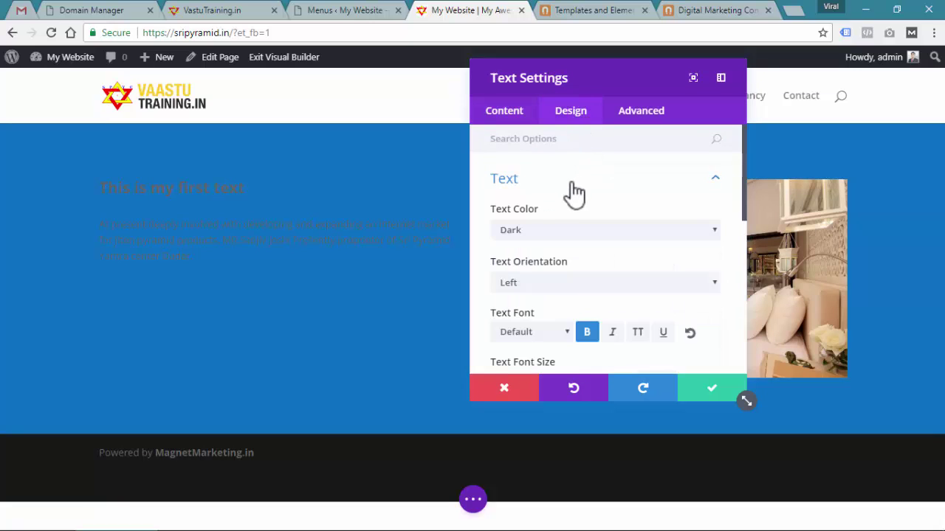
pyautogui.click(523, 232)
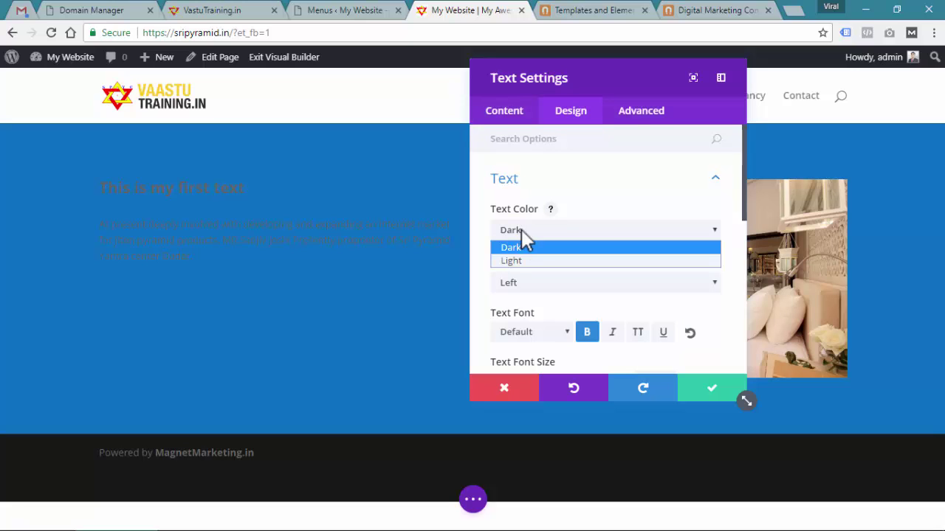
pyautogui.click(519, 260)
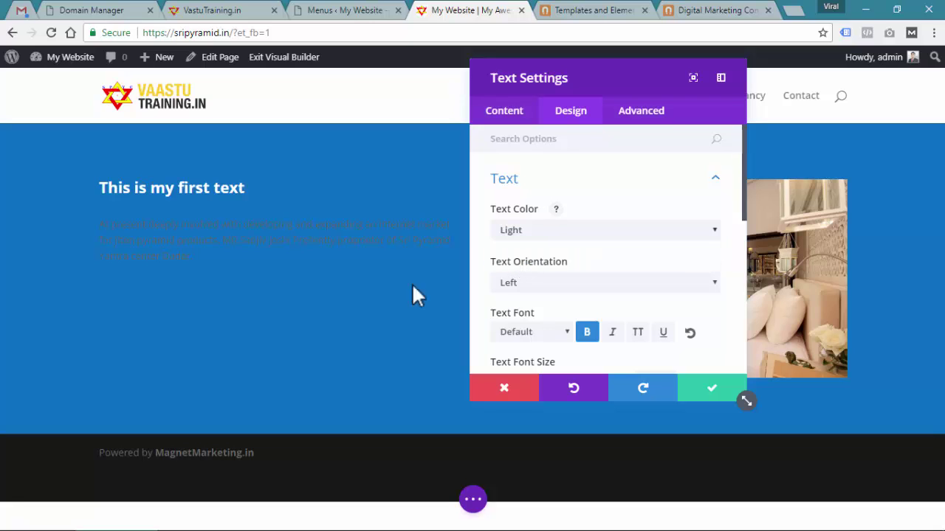
pyautogui.click(570, 233)
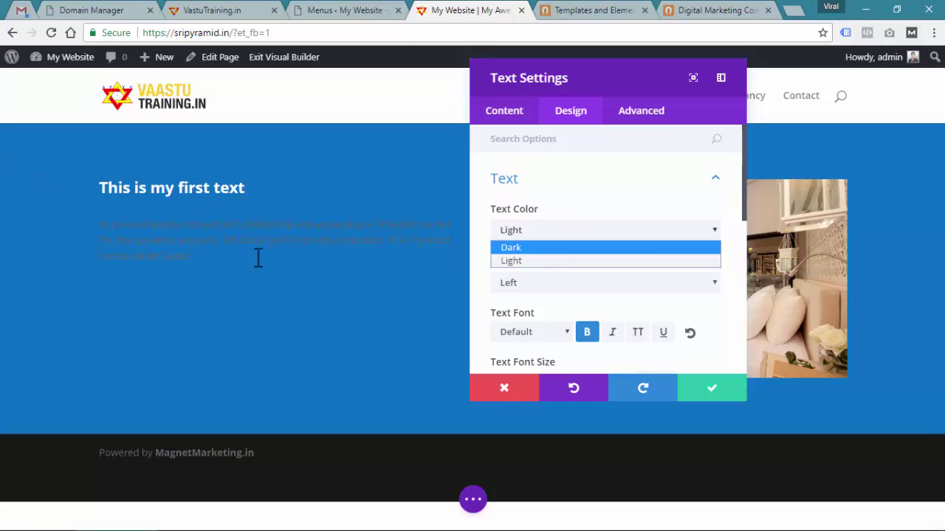
pyautogui.click(532, 248)
pyautogui.click(541, 230)
pyautogui.click(537, 262)
pyautogui.click(706, 394)
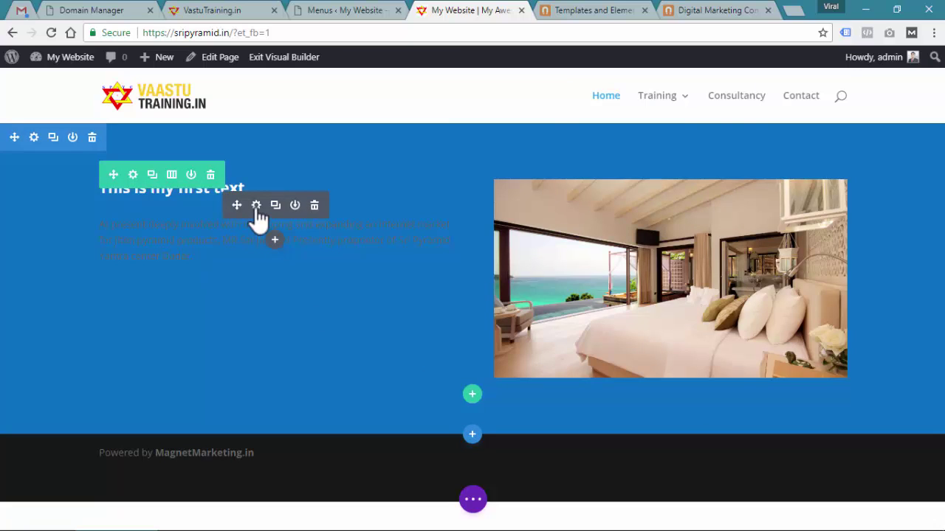
# - Set the text color of the paragraph Text module below the heading to Light and save it
pyautogui.click(256, 206)
pyautogui.click(563, 115)
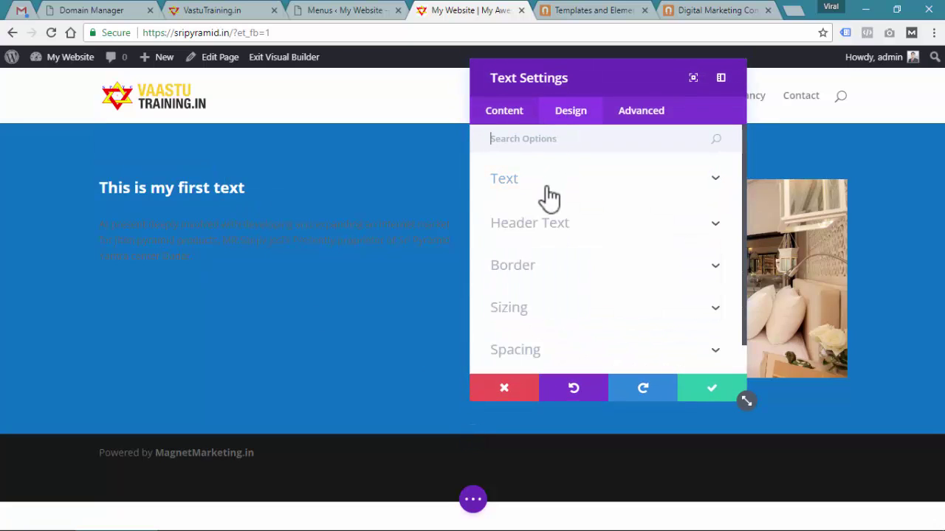
pyautogui.click(549, 194)
pyautogui.click(549, 230)
pyautogui.click(544, 260)
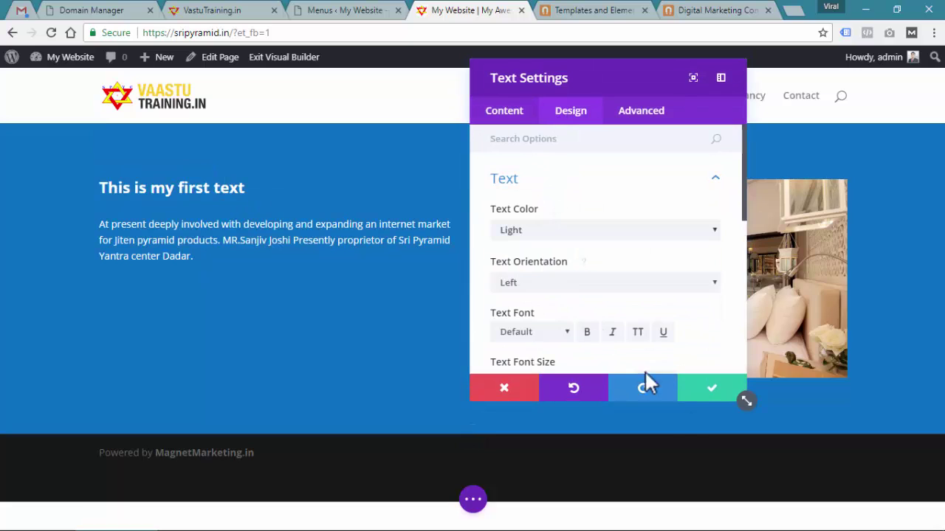
pyautogui.click(716, 395)
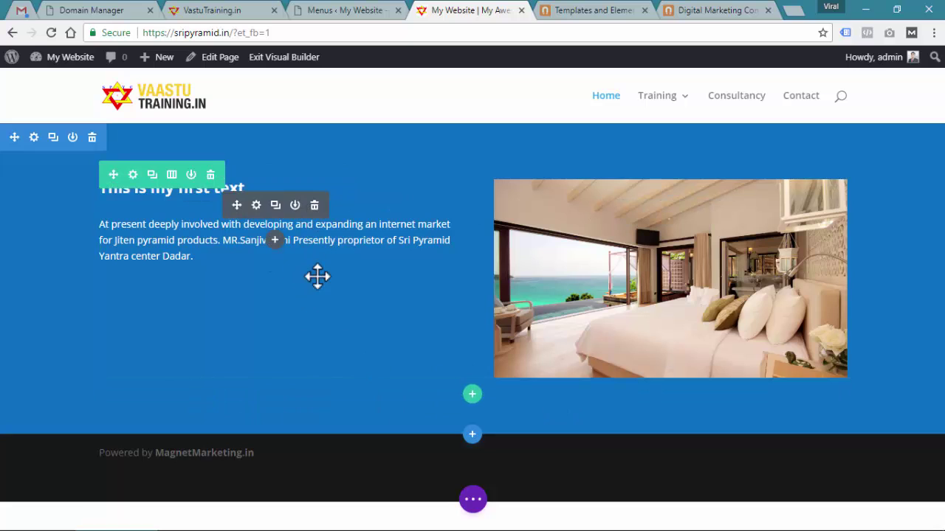
# - Change the section's background color to green #7cda24 and save the section settings
pyautogui.click(33, 137)
pyautogui.click(567, 183)
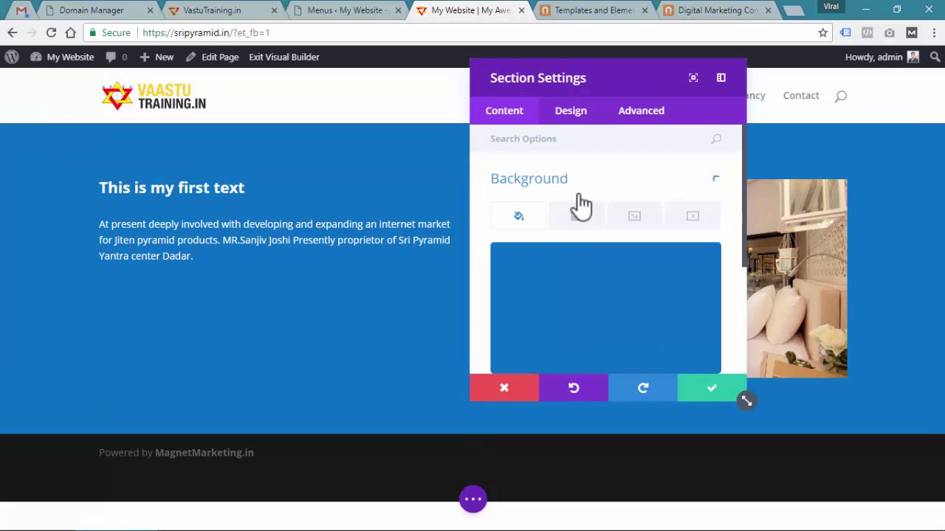
pyautogui.scroll(-3, 605, 340)
pyautogui.scroll(2, 583, 300)
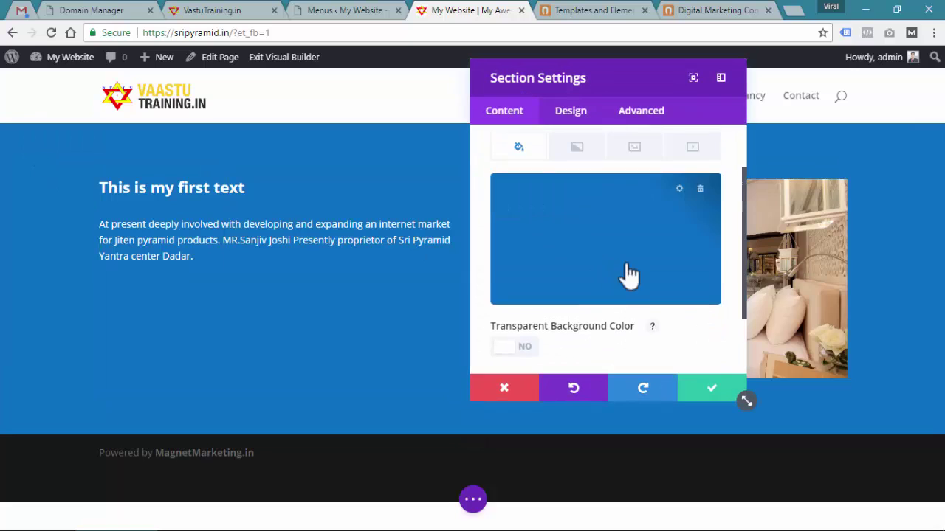
pyautogui.click(680, 196)
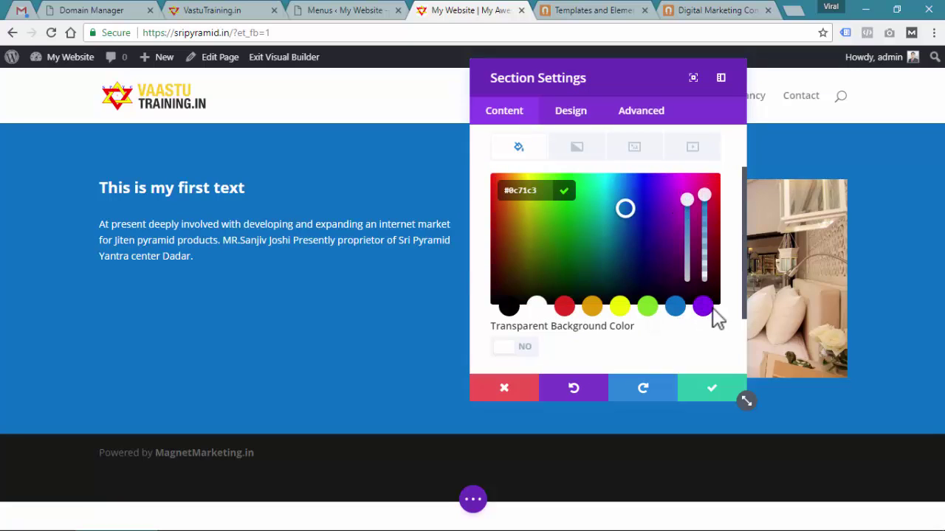
pyautogui.click(650, 310)
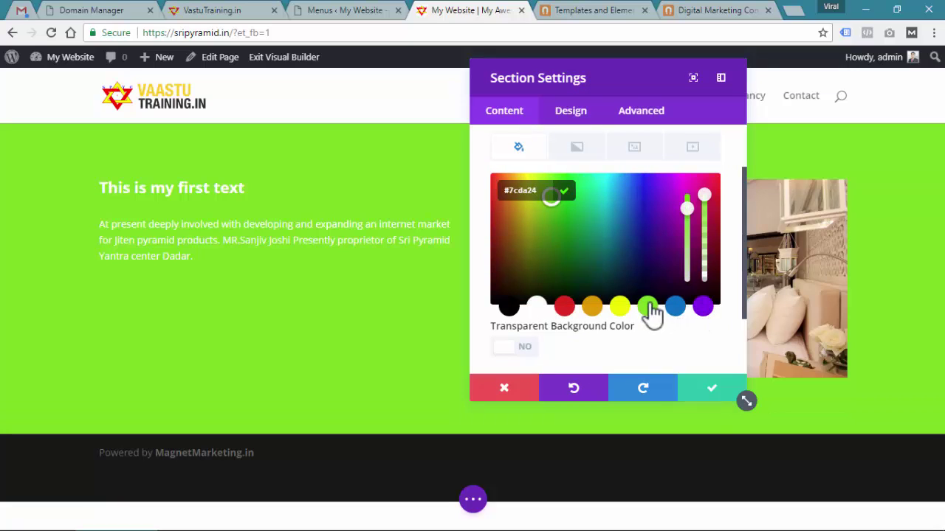
pyautogui.click(720, 399)
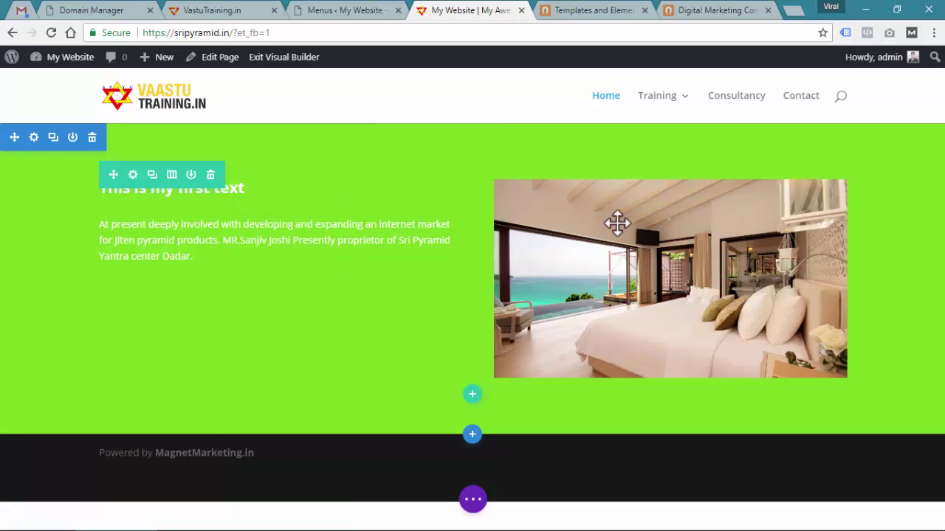
# - Review the column layouts available for the existing row and keep its current layout
pyautogui.click(172, 175)
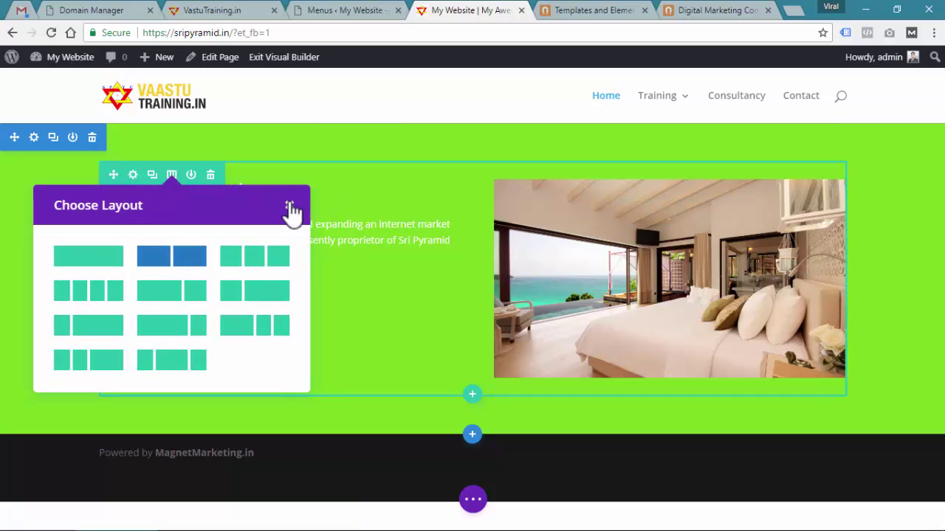
pyautogui.click(289, 206)
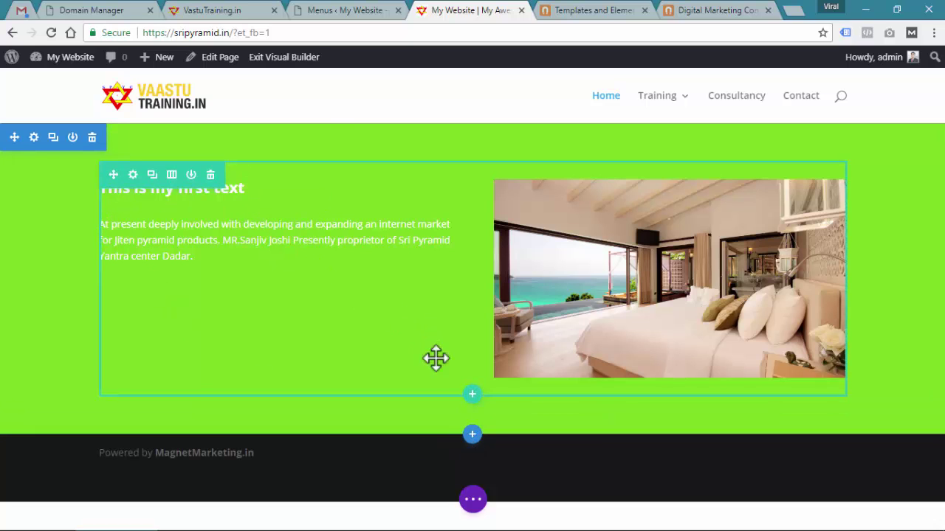
# - Insert a single-column row below the text and image row and add a Text module to it
pyautogui.click(473, 398)
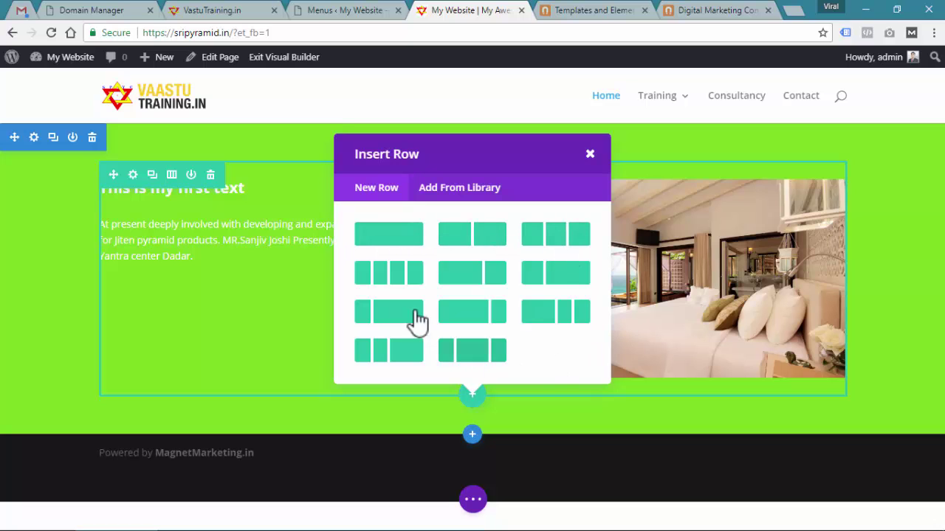
pyautogui.click(389, 235)
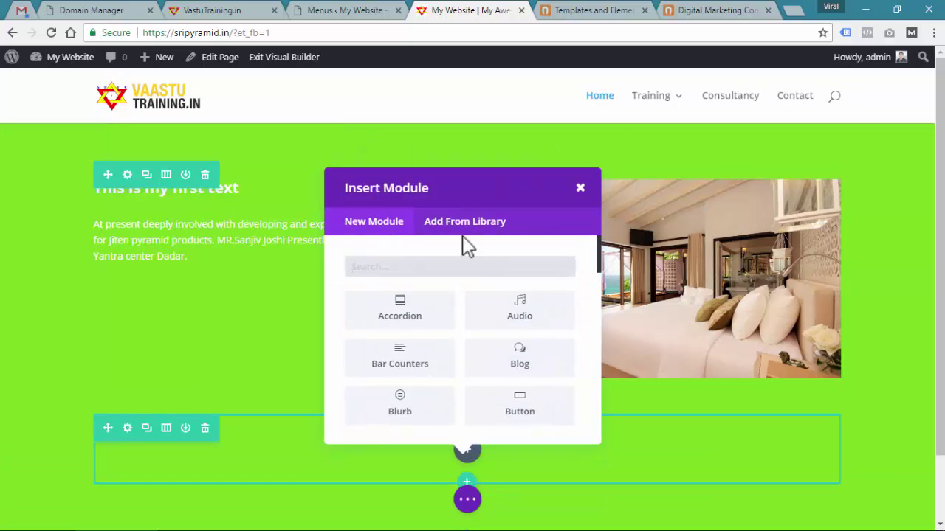
pyautogui.click(578, 191)
pyautogui.scroll(-1, 590, 244)
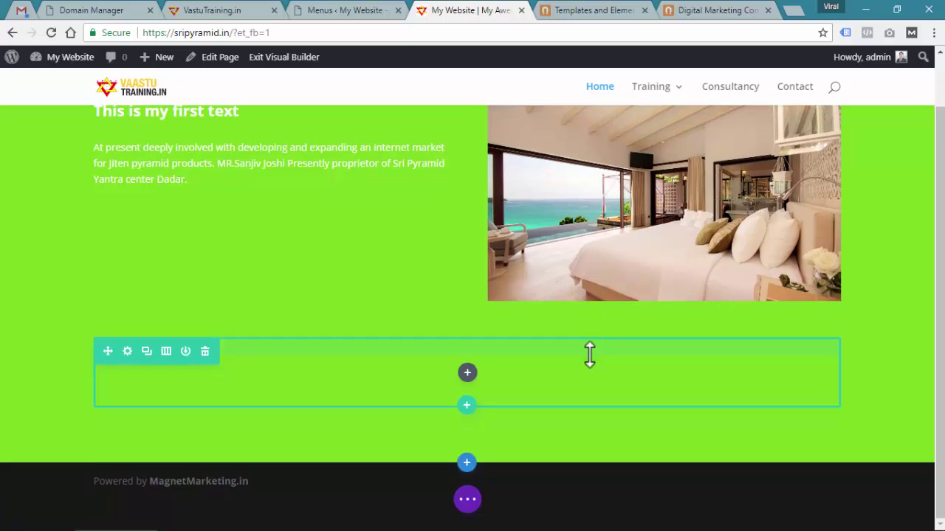
pyautogui.click(467, 375)
pyautogui.write('text')
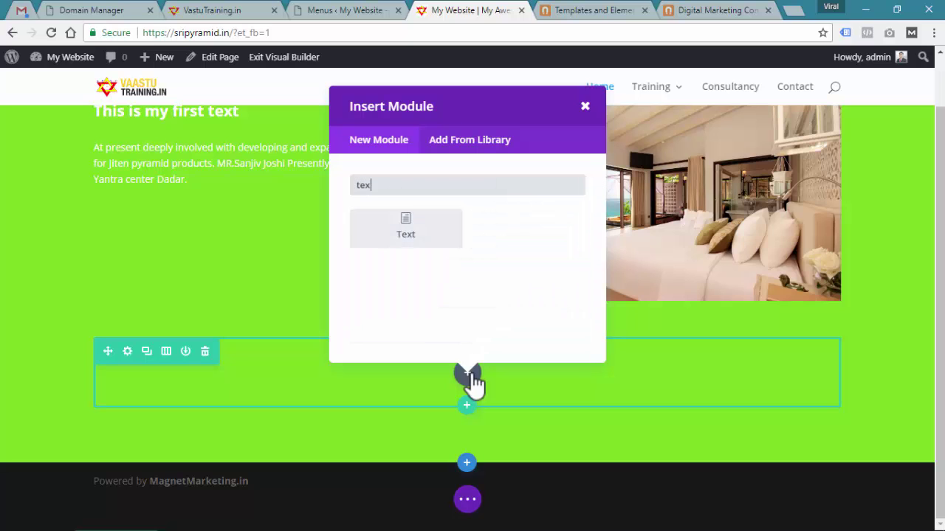
pyautogui.click(415, 222)
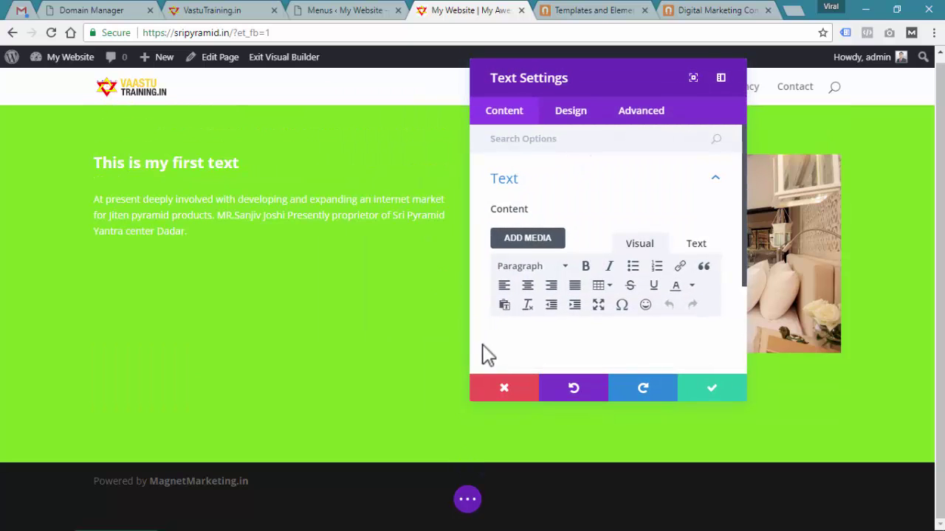
# - Copy the "Offering consultancy services" paragraph from vastu-training-Details.txt in Notepad and paste it into the new Text module's content
pyautogui.hotkey('alt', 'Tab')
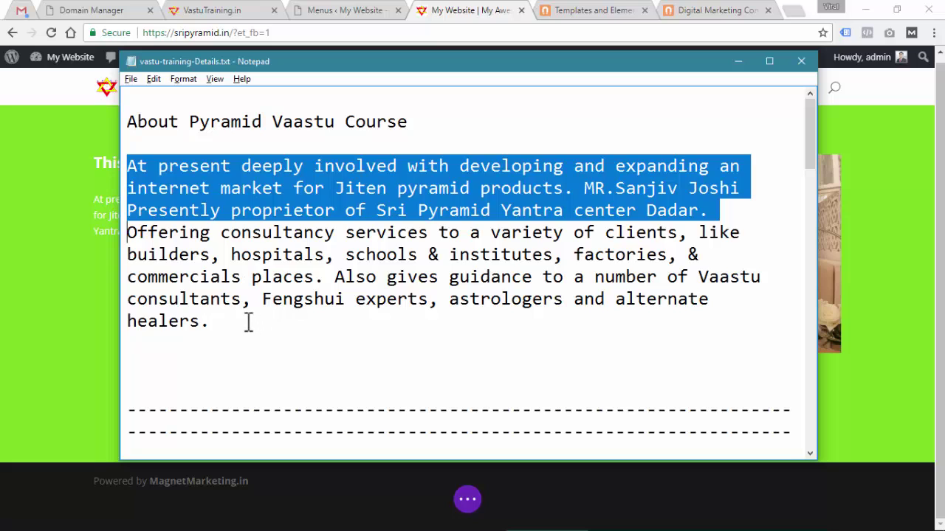
pyautogui.moveTo(250, 323); pyautogui.dragTo(107, 233)
pyautogui.hotkey('ctrl', 'c')
pyautogui.hotkey('alt', 'Tab')
pyautogui.click(544, 337)
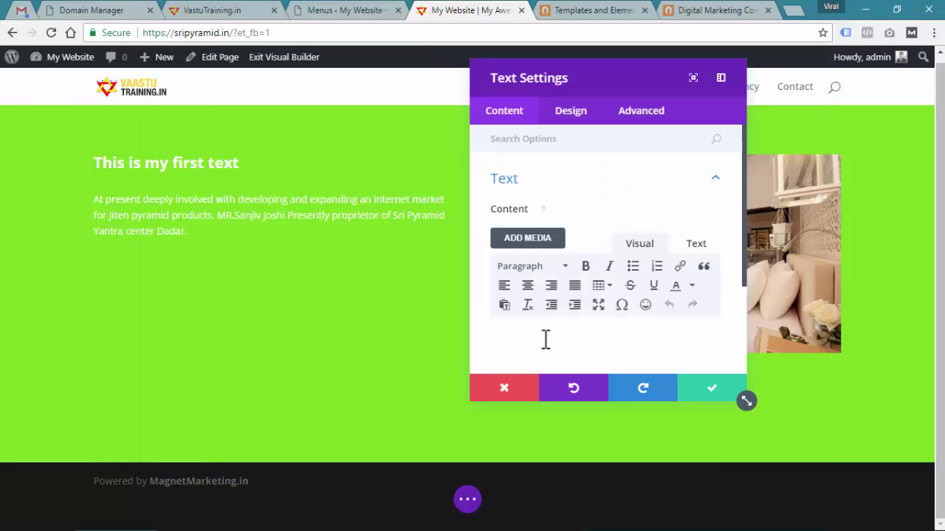
pyautogui.hotkey('ctrl', 'v')
# - Set the text color of the "Offering consultancy services" Text module to Light
pyautogui.click(570, 112)
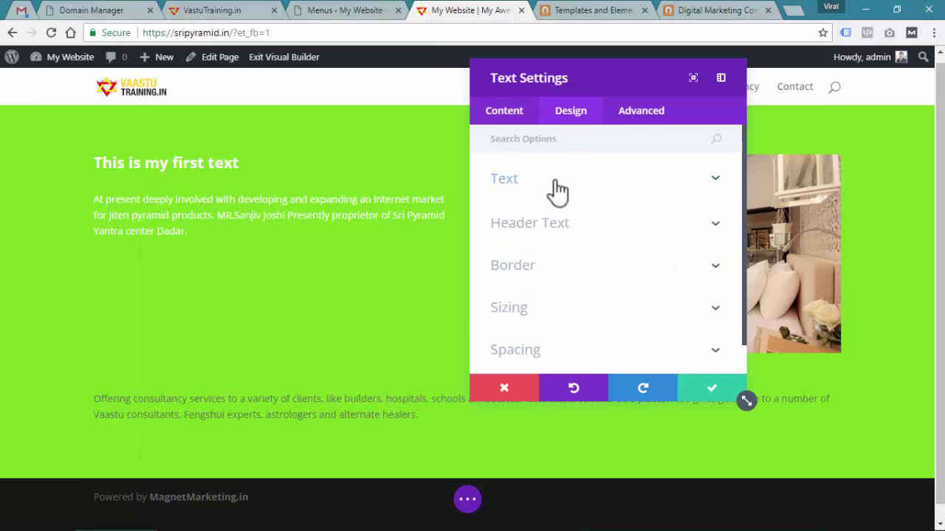
pyautogui.click(555, 183)
pyautogui.click(545, 230)
pyautogui.click(544, 261)
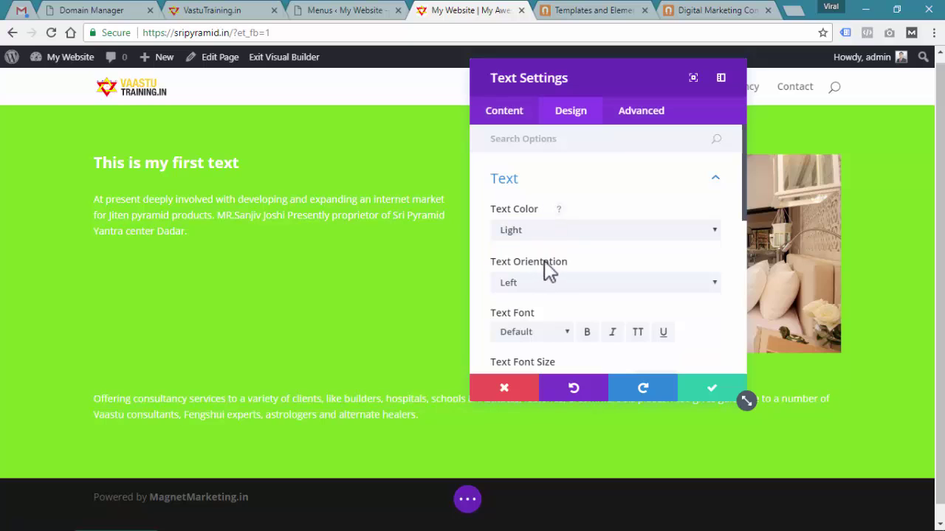
# - Make the consultancy paragraph bold with a 21px font size and save the Text module
pyautogui.click(587, 334)
pyautogui.scroll(-2, 591, 254)
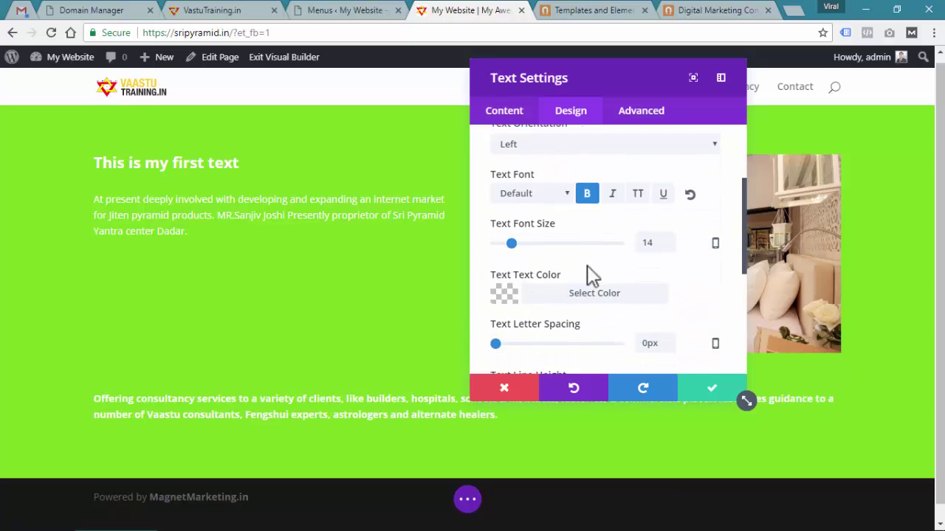
pyautogui.moveTo(516, 246); pyautogui.dragTo(522, 246)
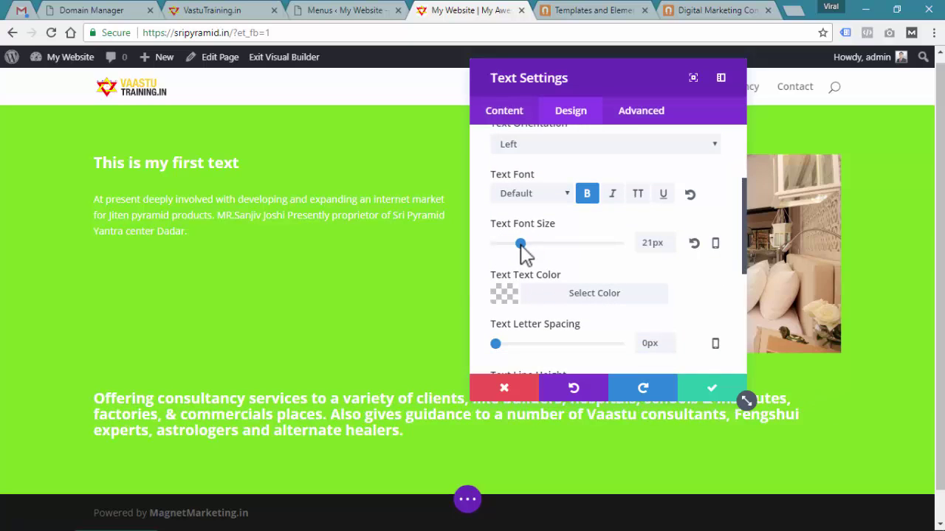
pyautogui.click(699, 392)
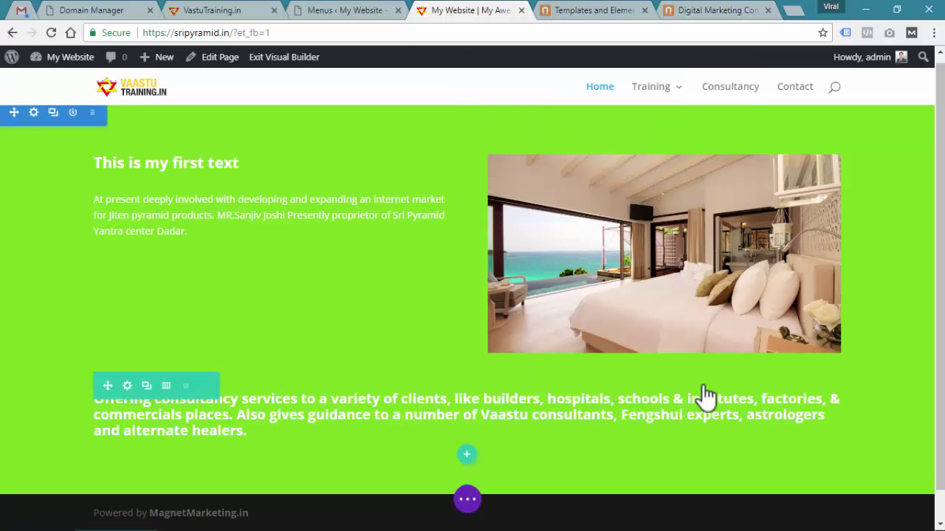
# - Review the column layout of the row holding the heading and bedroom image without changing it
pyautogui.scroll(1, 6, 249)
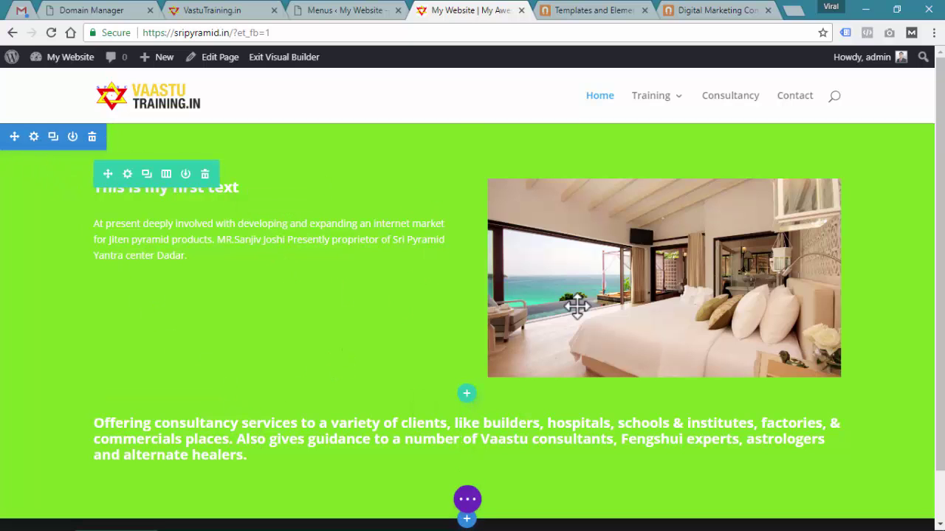
pyautogui.click(166, 176)
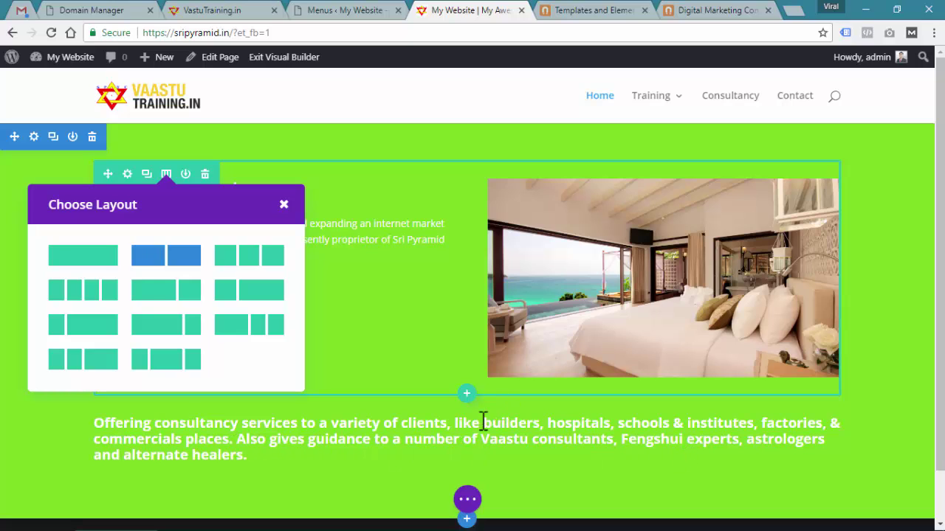
pyautogui.click(285, 205)
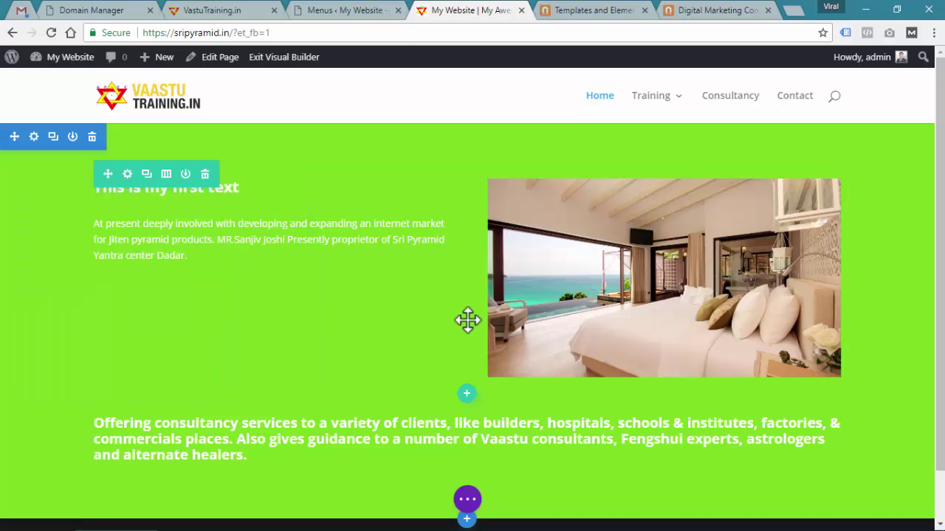
# - Insert a three-column row below the consultancy paragraph in the green section, leaving its columns empty
pyautogui.scroll(-2, 473, 325)
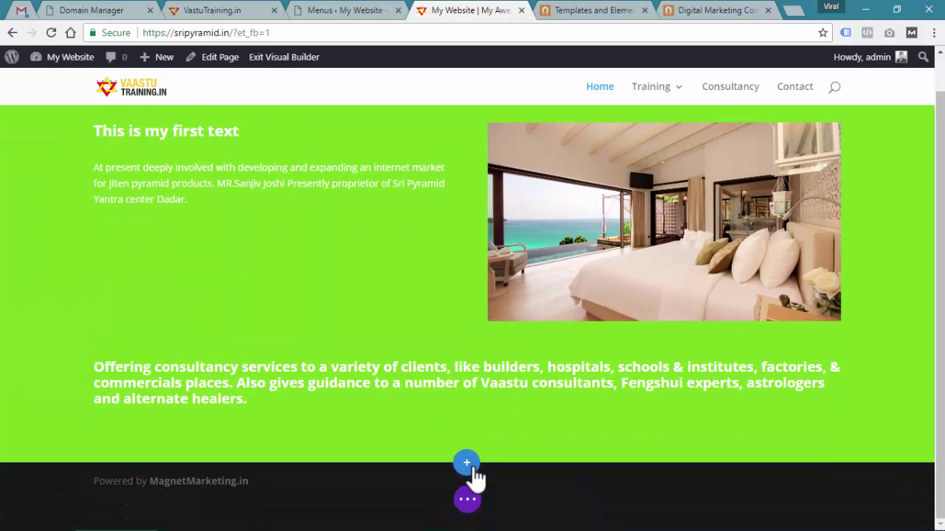
pyautogui.click(466, 423)
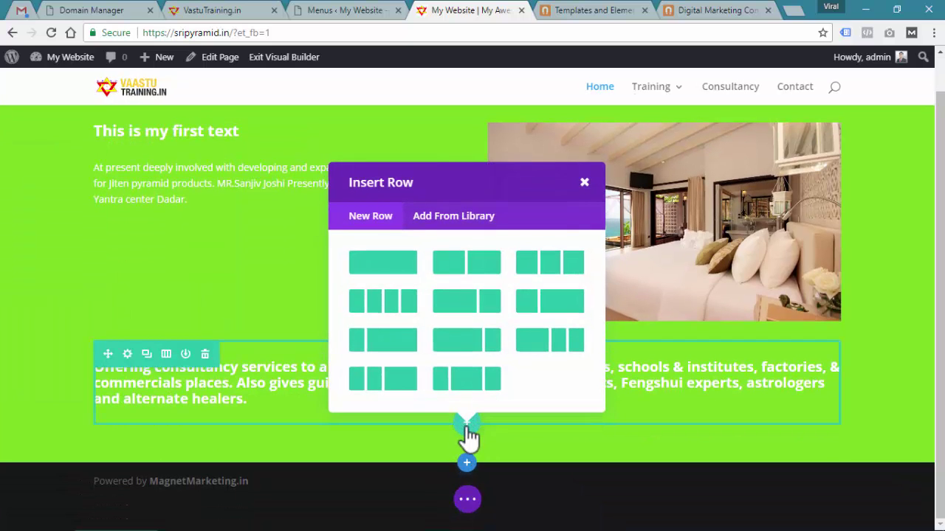
pyautogui.click(539, 267)
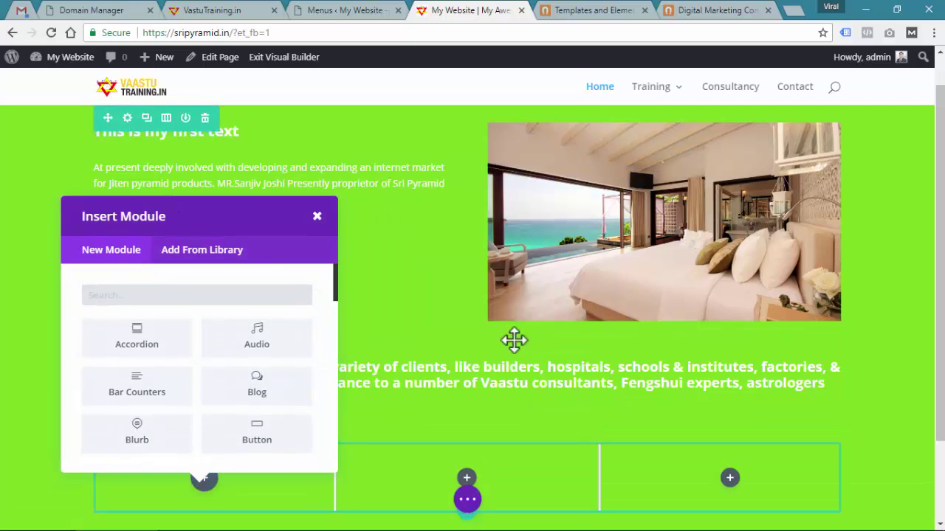
pyautogui.click(317, 217)
pyautogui.scroll(-3, 382, 225)
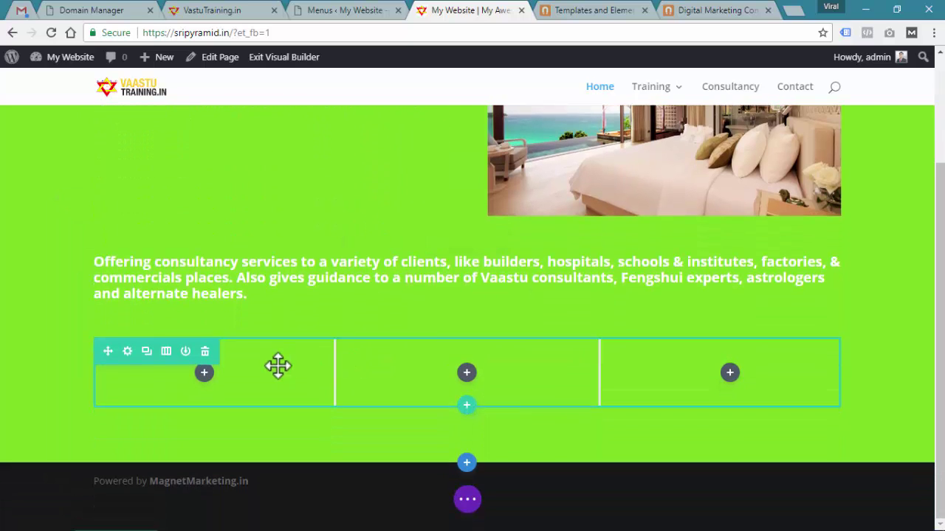
# - Delete the empty three-column row from the green section
pyautogui.scroll(3, 247, 309)
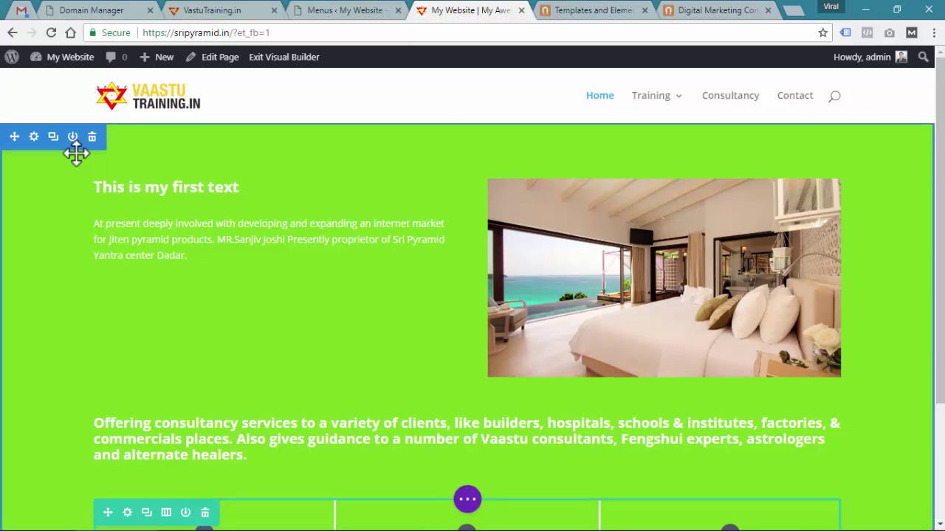
pyautogui.scroll(-2, 260, 286)
pyautogui.scroll(-1, 260, 286)
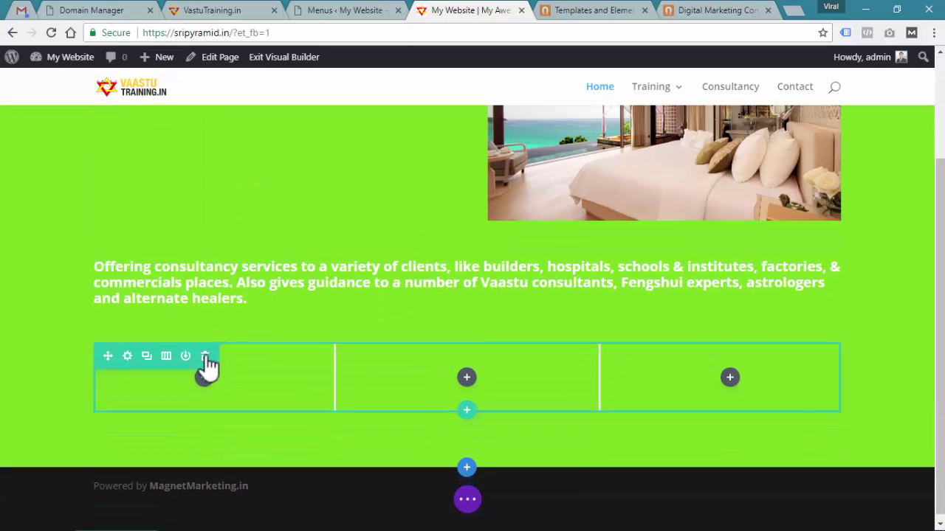
pyautogui.click(206, 357)
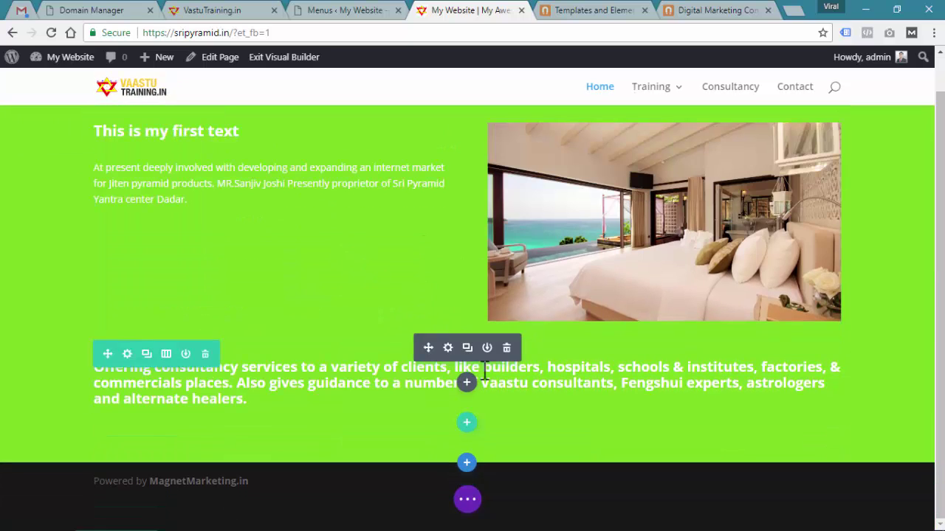
# - Review the column layouts offered for a Specialty section below the green section and close them without inserting one
pyautogui.scroll(1, 483, 375)
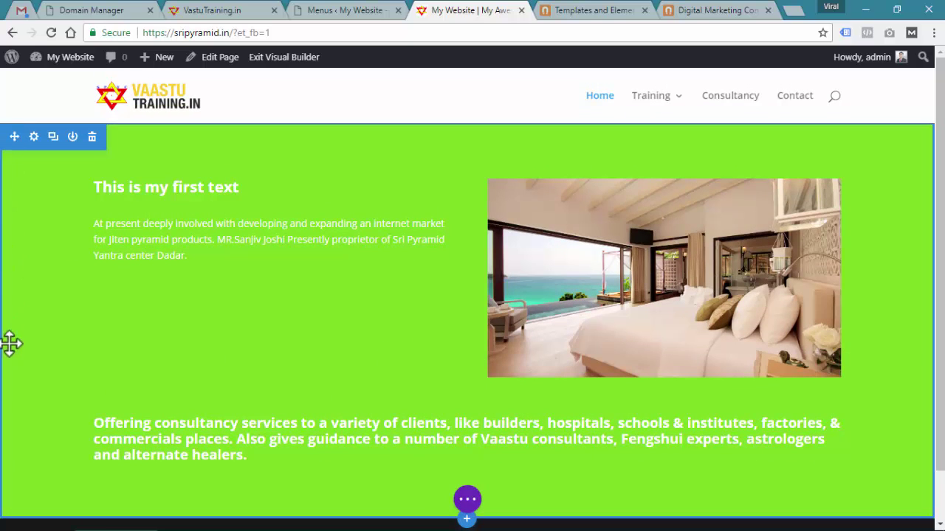
pyautogui.scroll(-1, 423, 498)
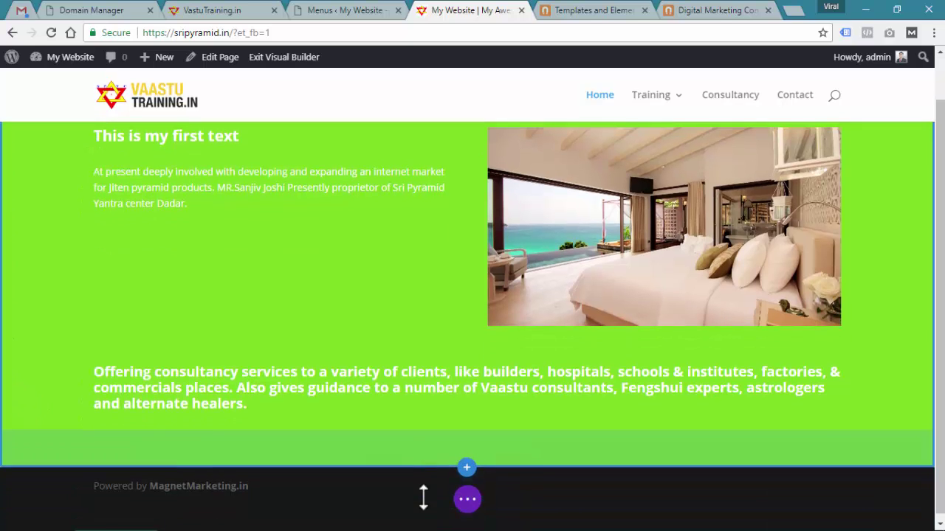
pyautogui.click(468, 464)
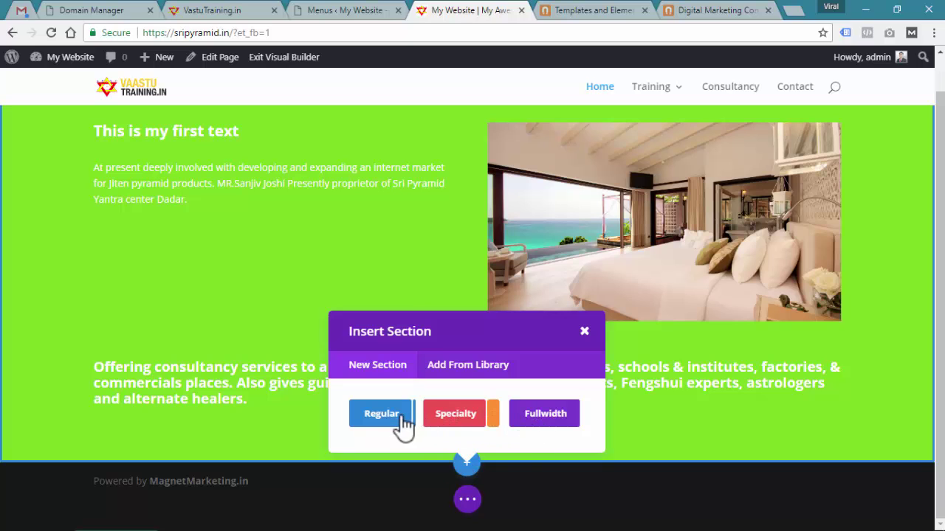
pyautogui.click(455, 415)
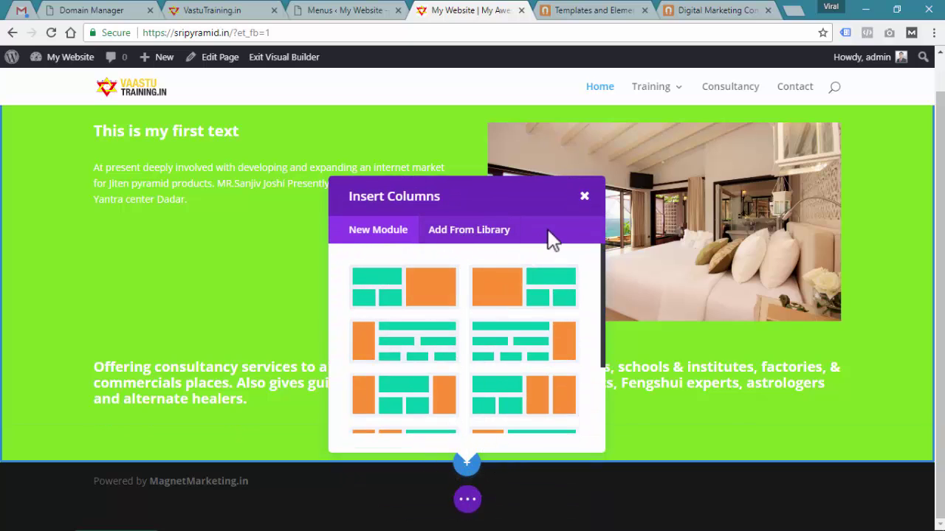
pyautogui.click(584, 196)
# - Insert a Regular section below the green section, dismissing the row layout choices
pyautogui.click(466, 464)
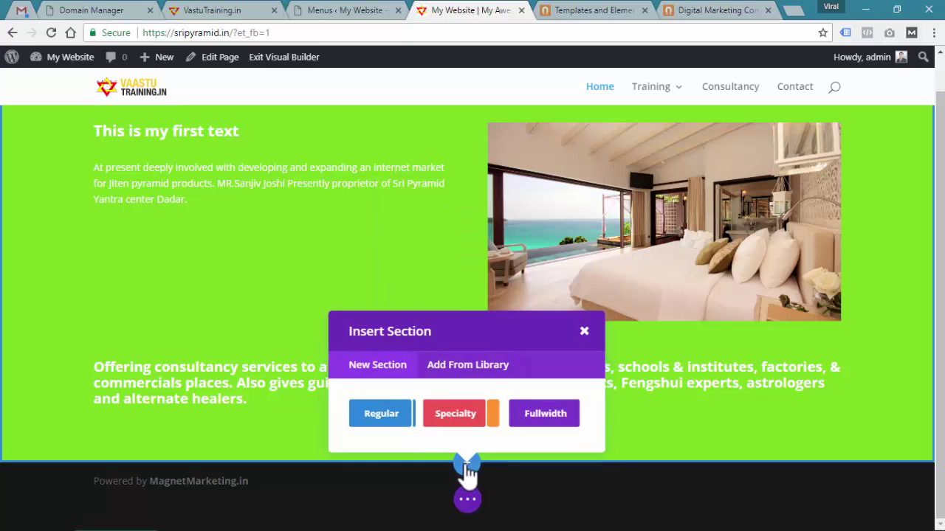
pyautogui.click(380, 414)
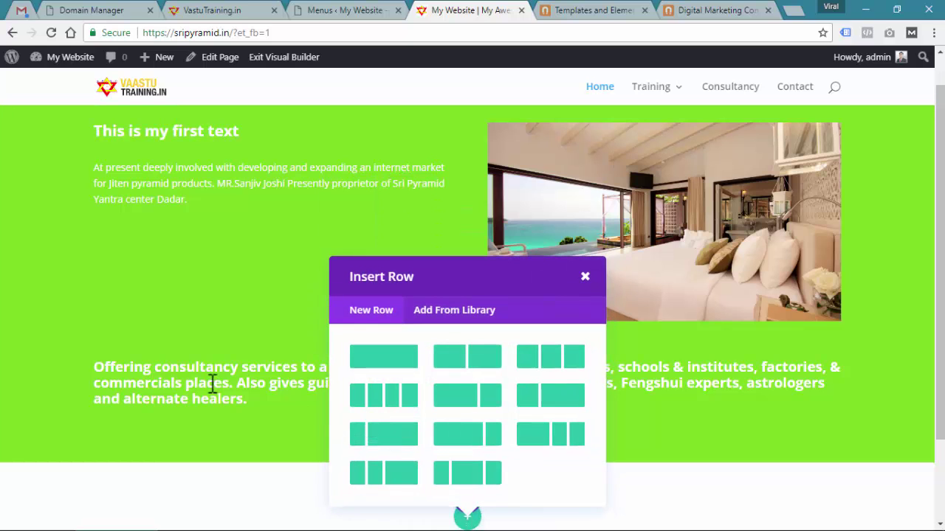
pyautogui.scroll(-2, 211, 382)
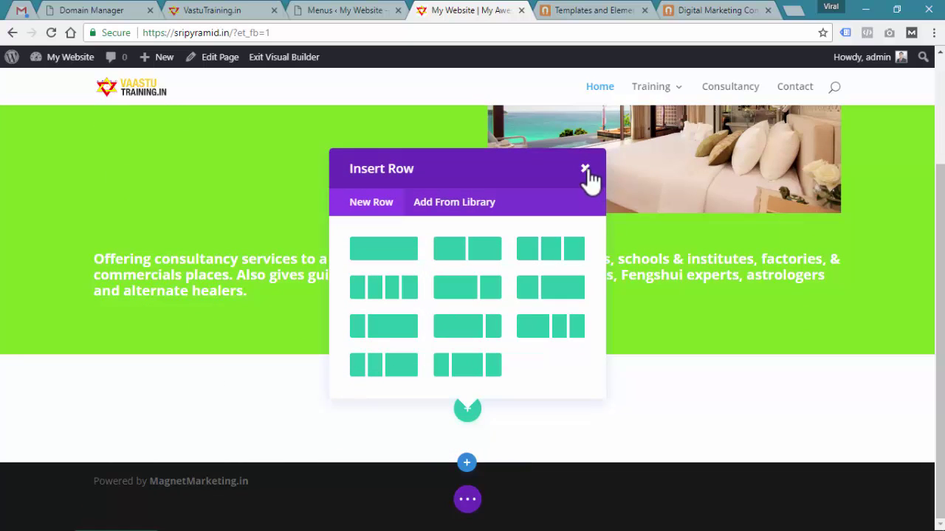
pyautogui.click(585, 170)
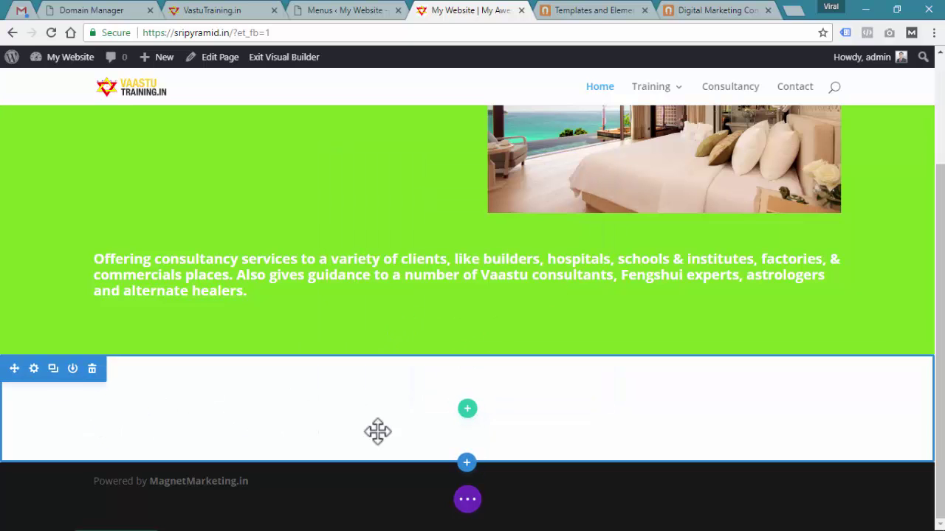
# - Insert a row with three equal columns in the new white section without choosing a module
pyautogui.click(467, 410)
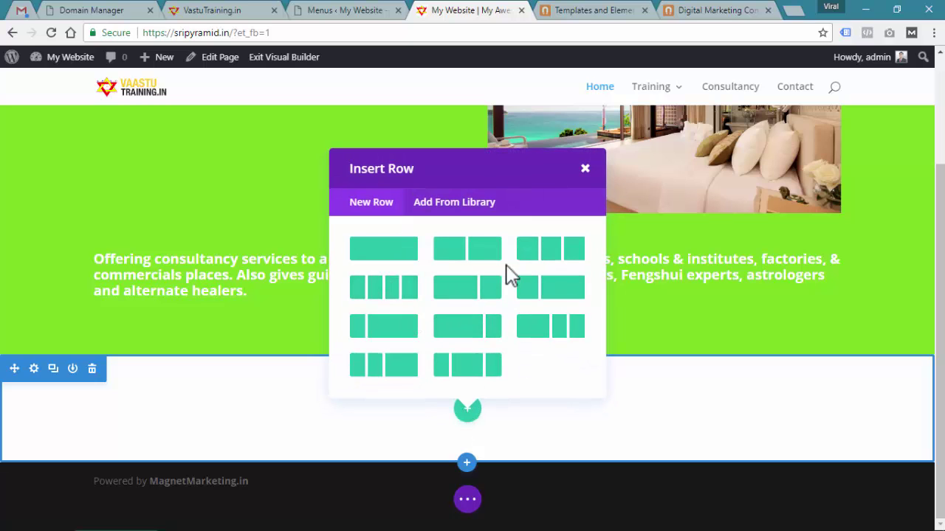
pyautogui.click(549, 250)
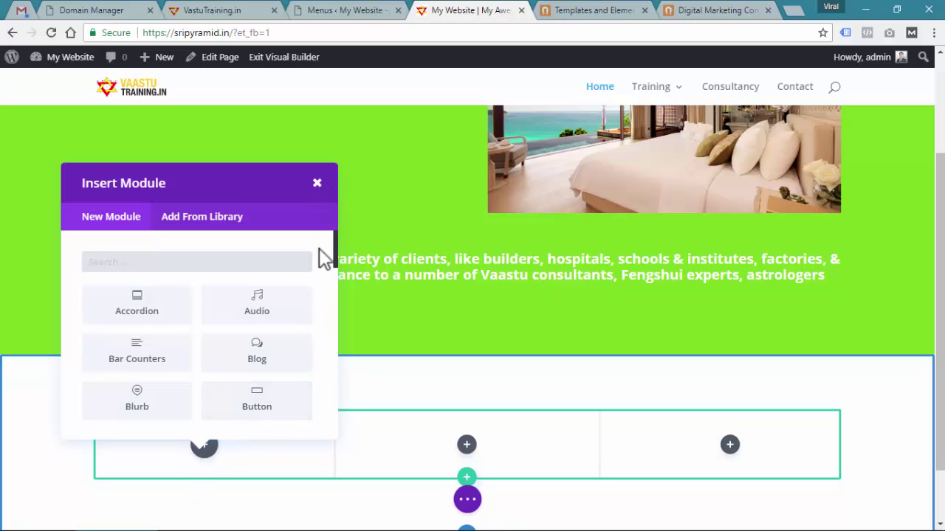
pyautogui.click(316, 184)
pyautogui.scroll(-1, 327, 214)
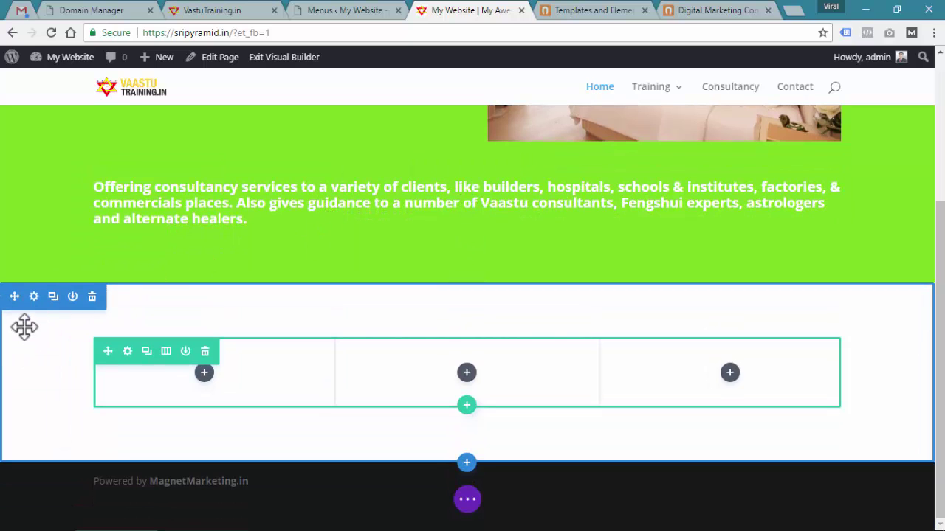
# - Search for the Image module and add it to the first column of the three-column row
pyautogui.click(204, 372)
pyautogui.scroll(-1, 227, 212)
pyautogui.write('i')
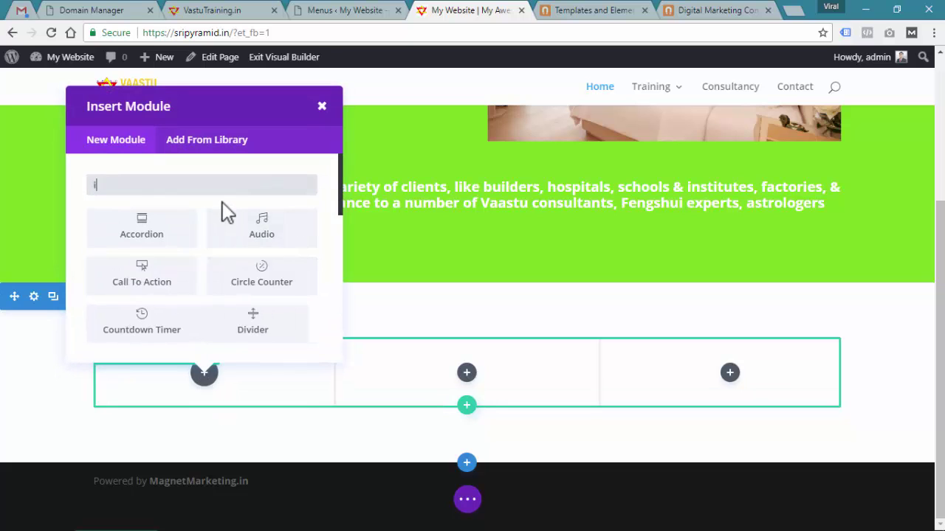
pyautogui.write('mage')
pyautogui.click(164, 234)
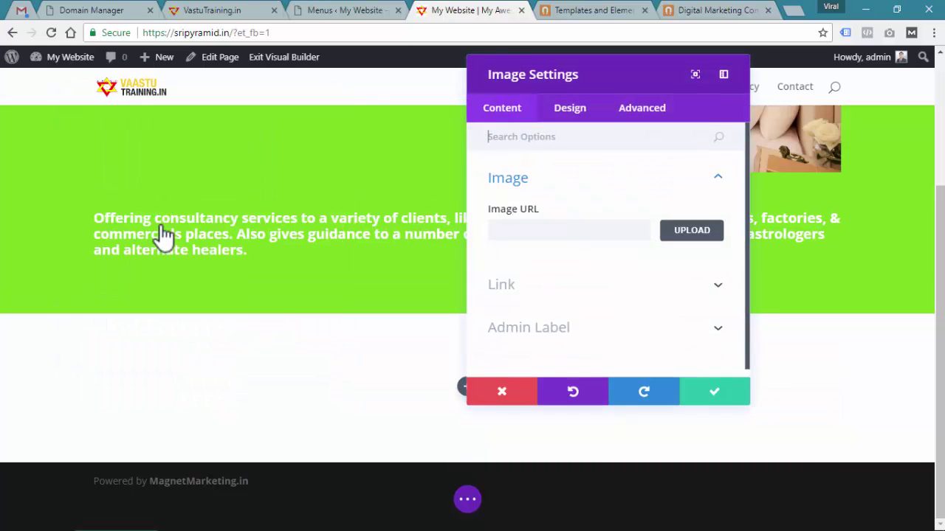
# - Set the first column's image to 006-luxury.png from the media library
pyautogui.click(706, 240)
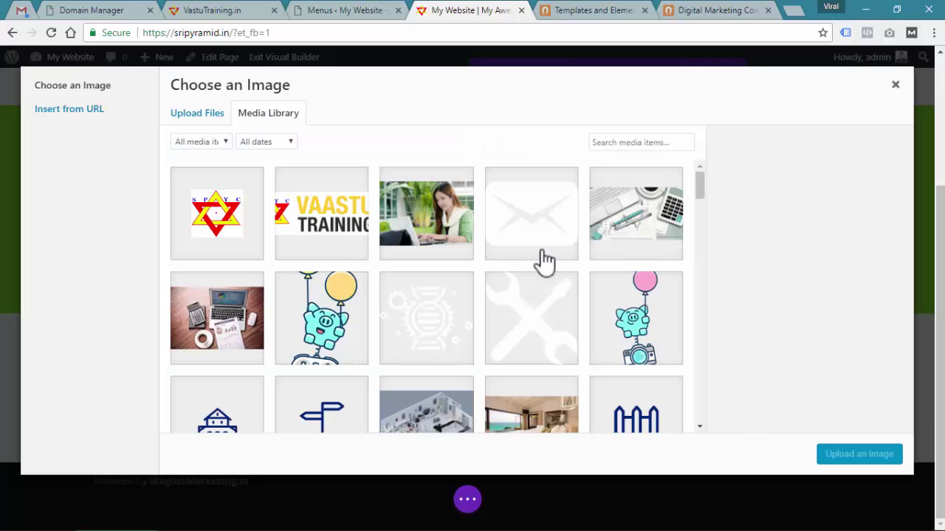
pyautogui.scroll(-3, 430, 274)
pyautogui.click(222, 223)
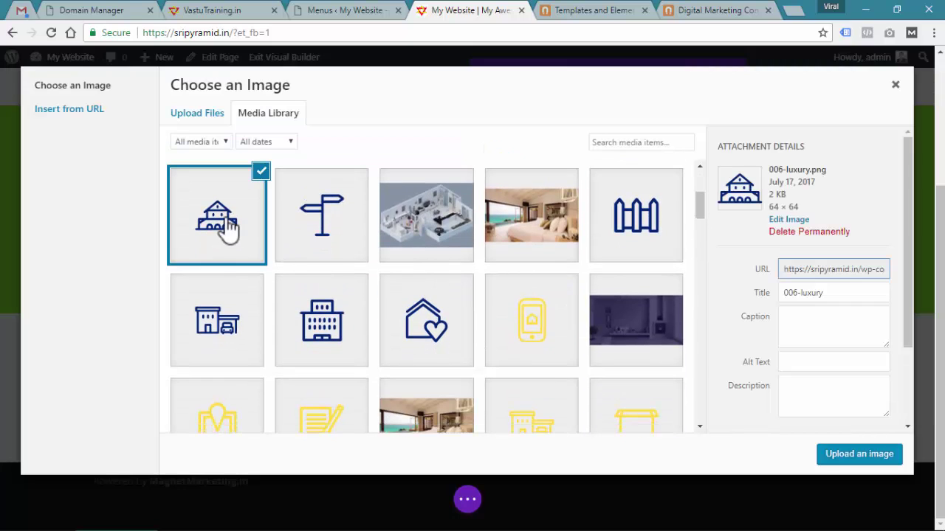
pyautogui.click(847, 459)
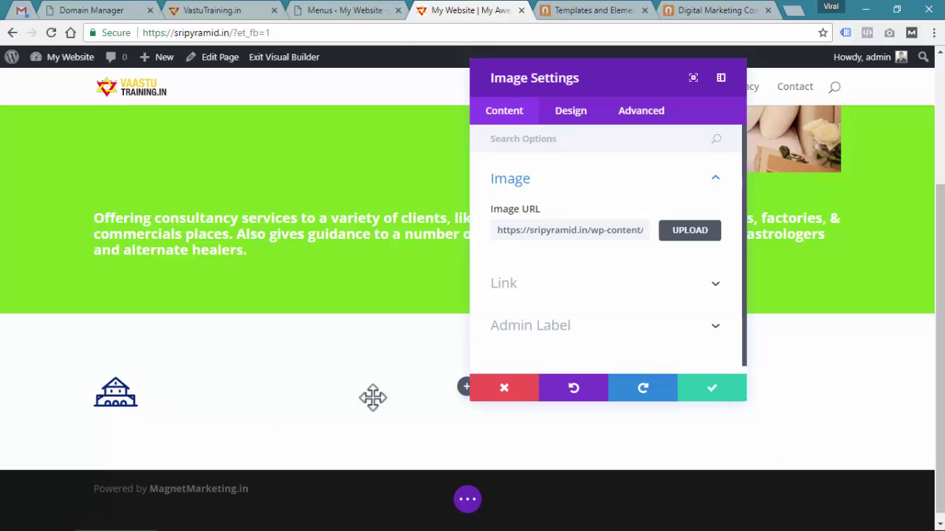
# - Set the luxury house icon's image alignment to Center and save the first column's module
pyautogui.click(575, 116)
pyautogui.click(572, 178)
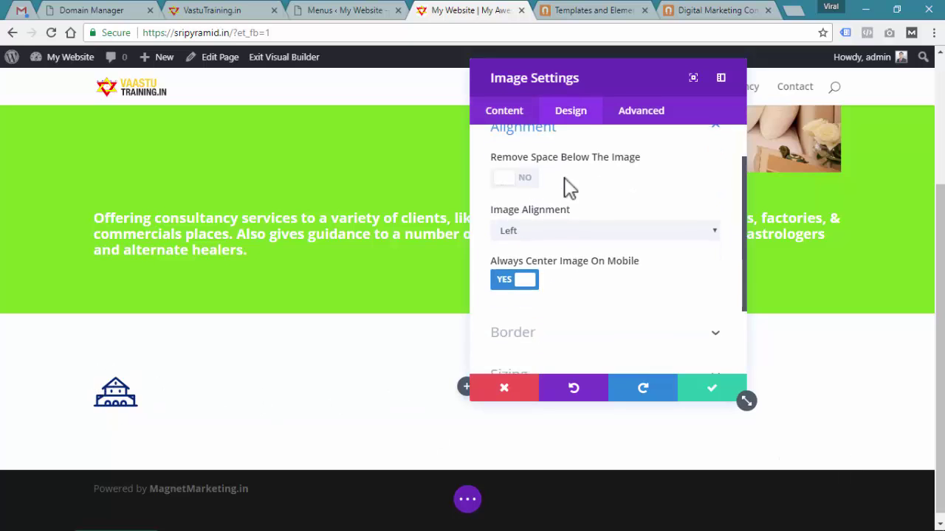
pyautogui.click(556, 207)
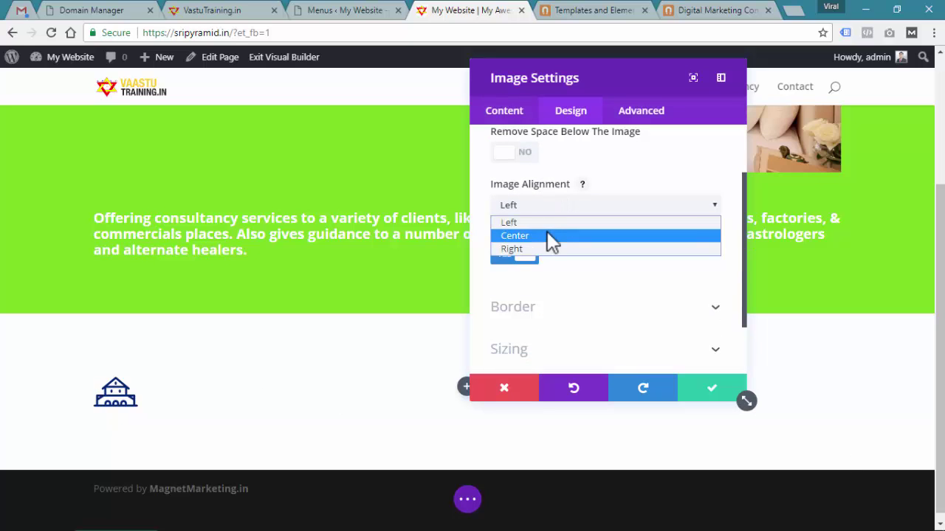
pyautogui.click(547, 234)
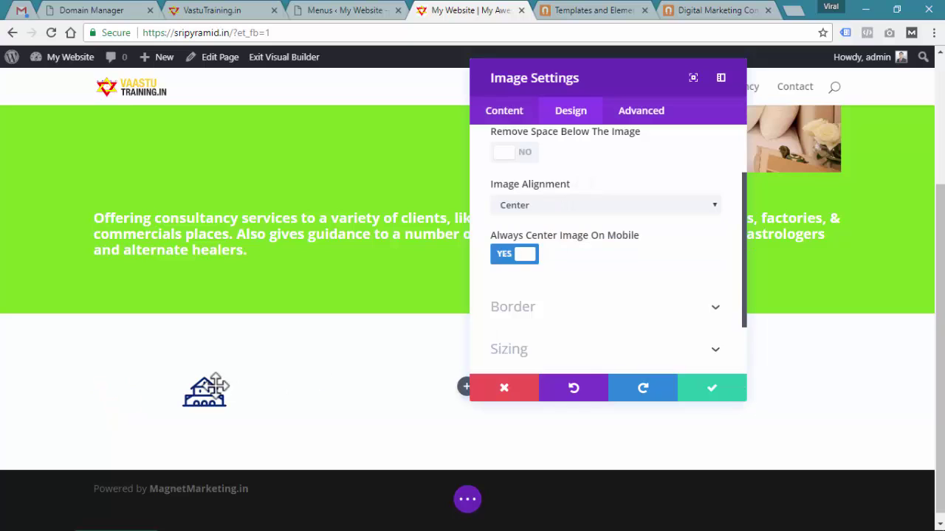
pyautogui.click(711, 397)
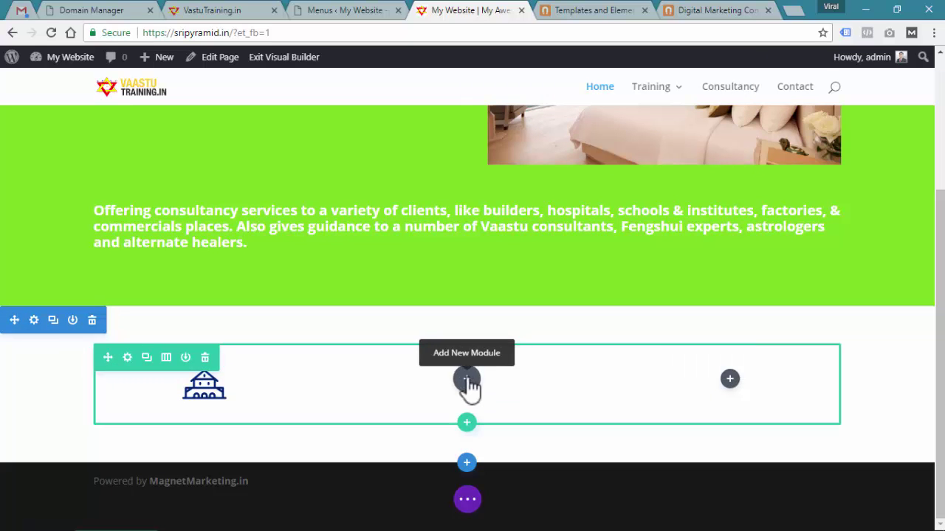
# - Add an Image module to the row's second column using 032-buildings.png from the media library
pyautogui.click(467, 379)
pyautogui.write('ima')
pyautogui.click(434, 238)
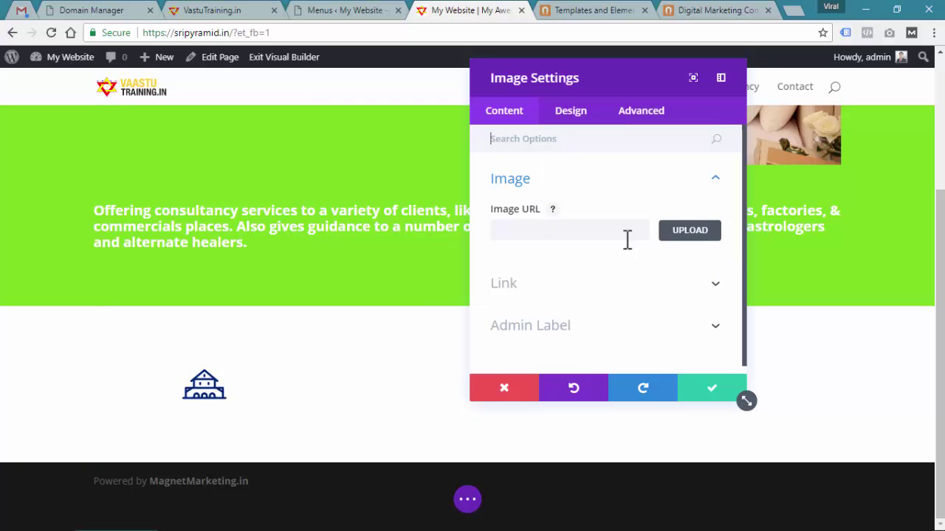
pyautogui.click(701, 232)
pyautogui.scroll(-5, 323, 329)
pyautogui.click(325, 262)
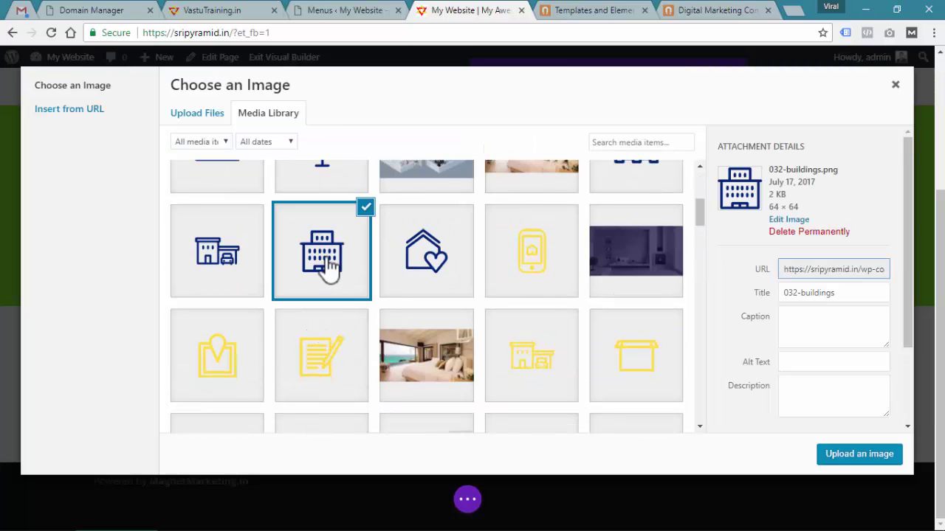
pyautogui.click(830, 456)
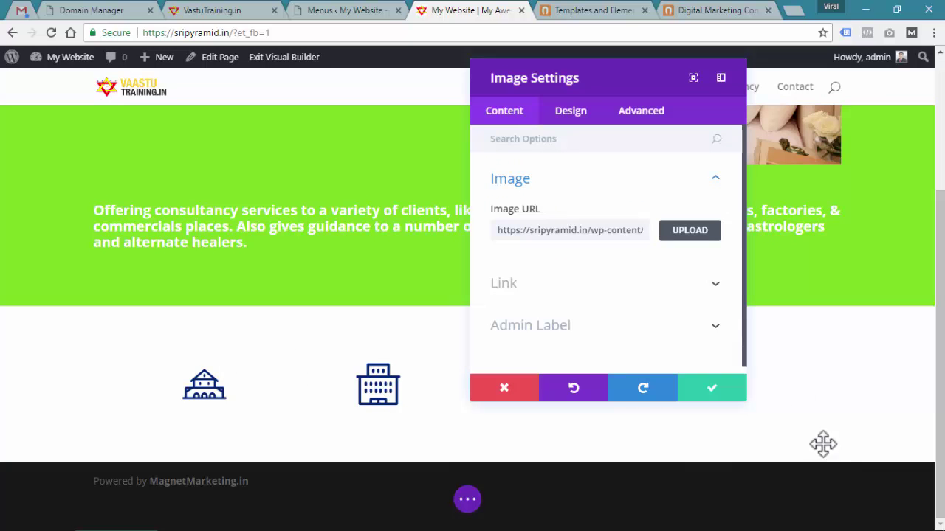
# - Set the building icon's image alignment to Center and save the second column's module
pyautogui.click(572, 117)
pyautogui.click(580, 180)
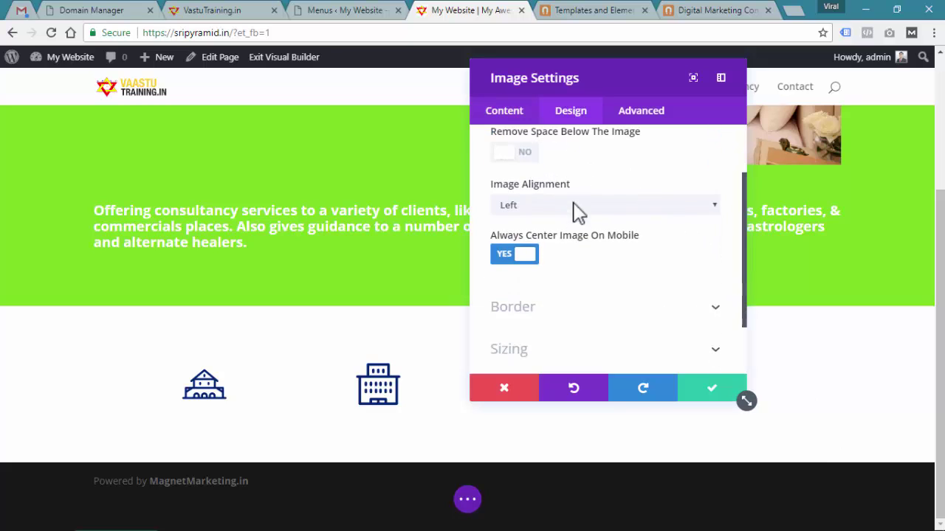
pyautogui.click(554, 205)
pyautogui.click(553, 233)
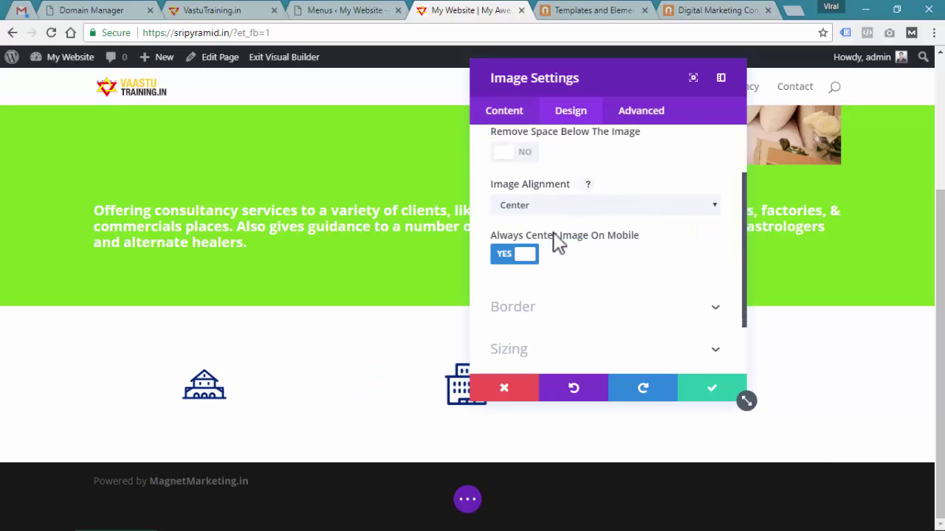
pyautogui.click(709, 395)
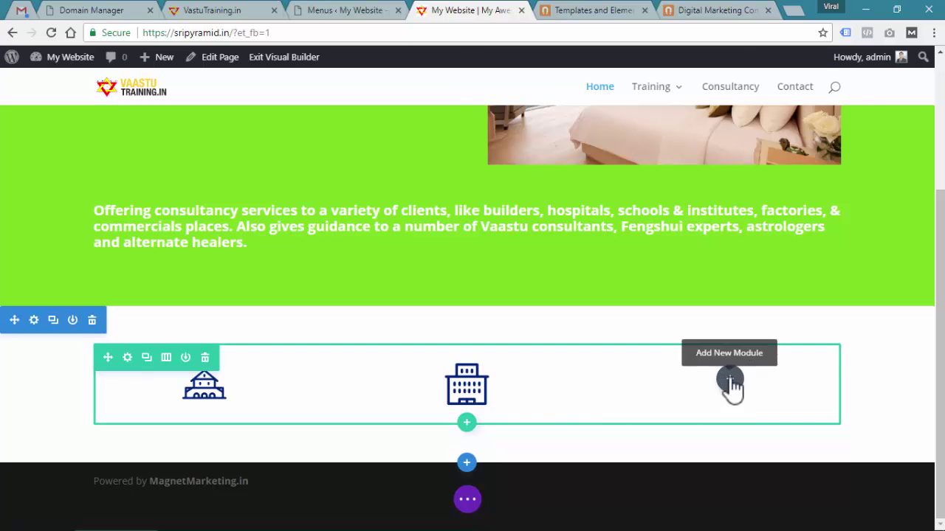
# - Add an Image module to the row's third column using 022-home-2.png from the media library and save it
pyautogui.click(729, 380)
pyautogui.write('image')
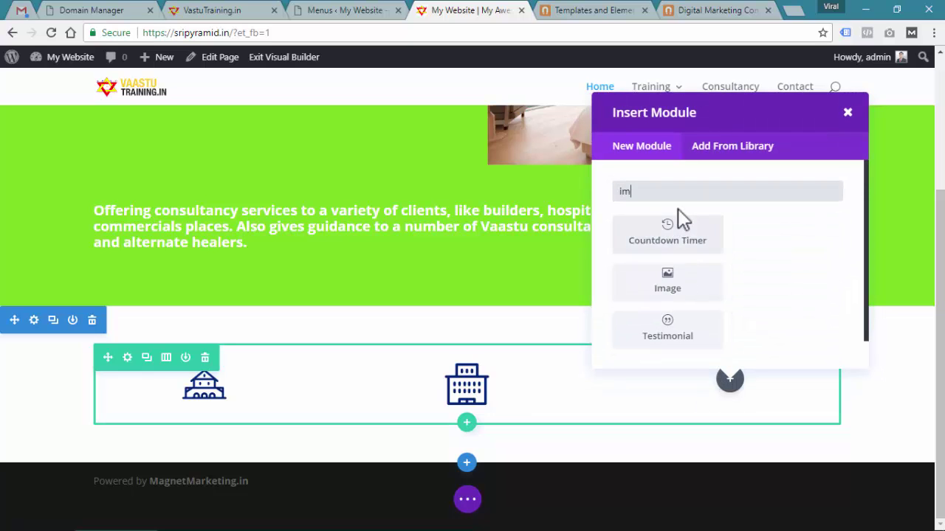
pyautogui.click(679, 240)
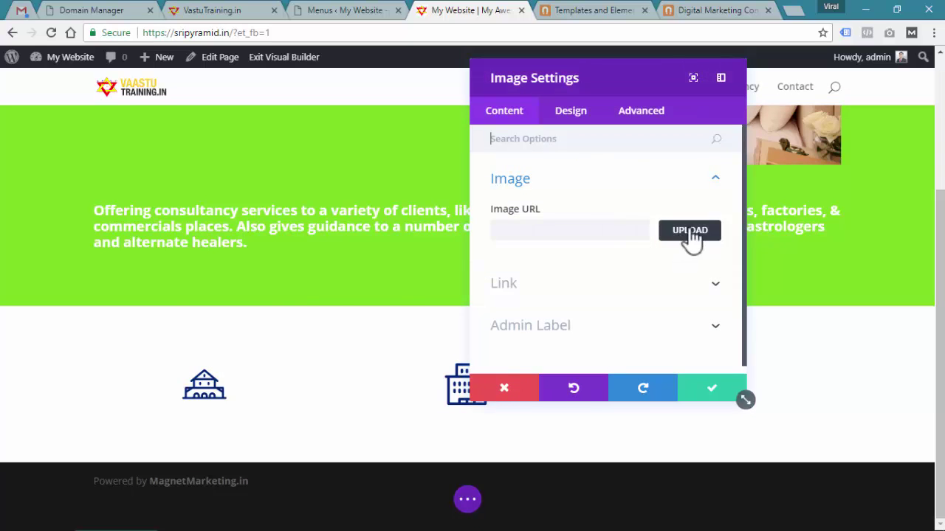
pyautogui.click(688, 231)
pyautogui.scroll(-1, 295, 280)
pyautogui.scroll(-2, 295, 281)
pyautogui.click(211, 338)
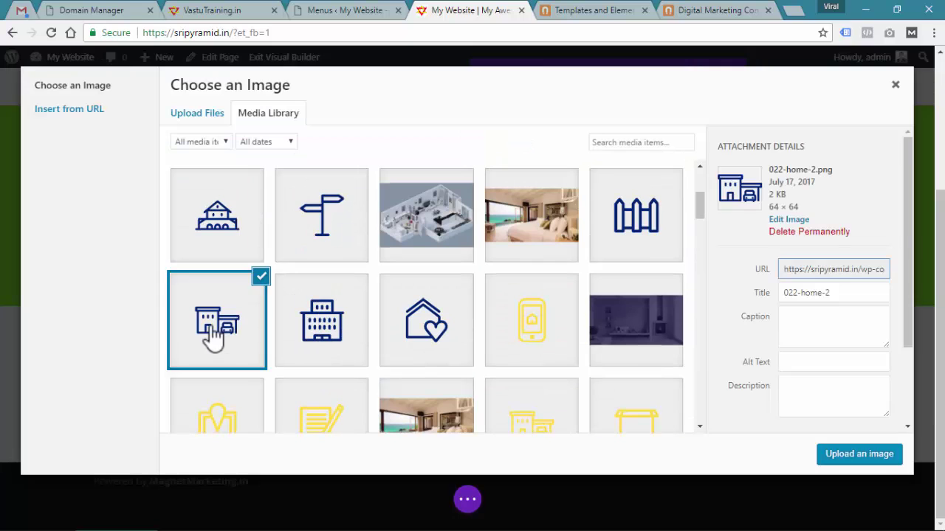
pyautogui.click(869, 458)
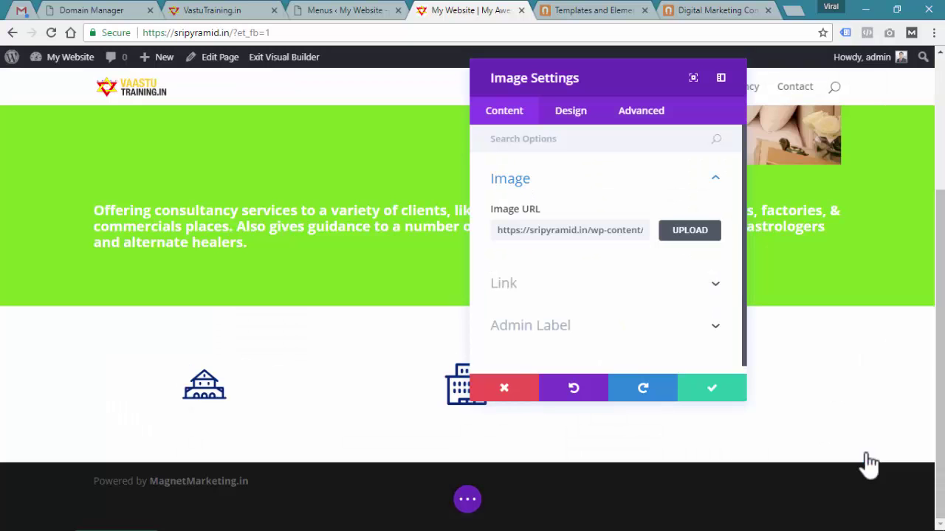
pyautogui.click(711, 389)
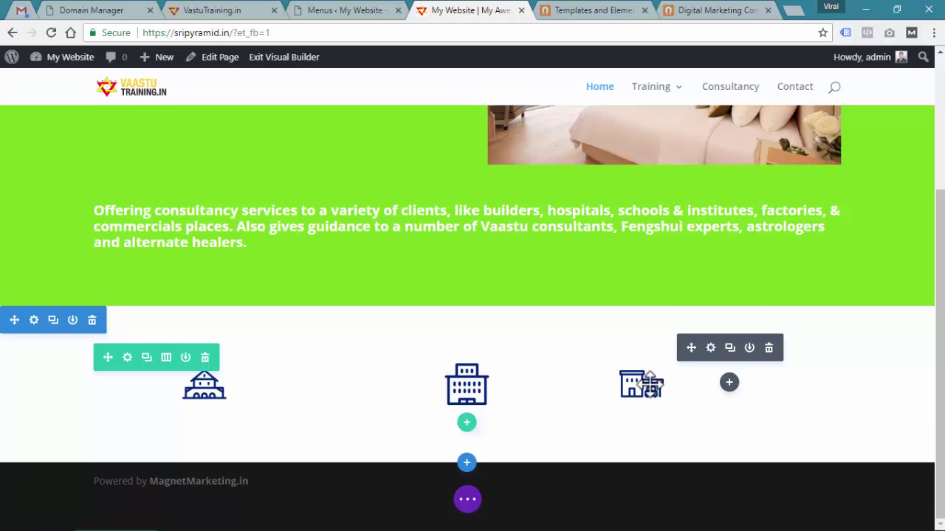
# - Reopen the third column's image settings, set the image alignment to Center and save
pyautogui.click(710, 348)
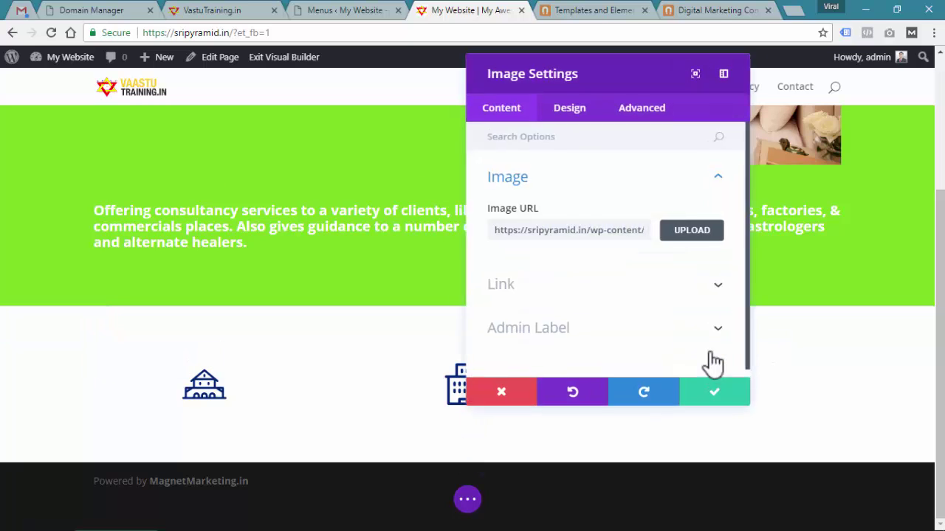
pyautogui.click(574, 112)
pyautogui.click(569, 181)
pyautogui.scroll(-1, 567, 200)
pyautogui.click(564, 209)
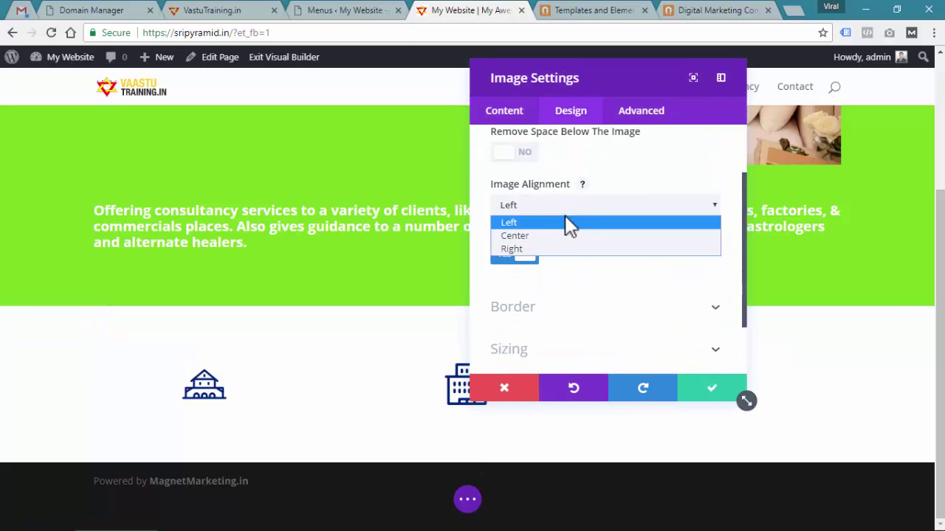
pyautogui.click(567, 236)
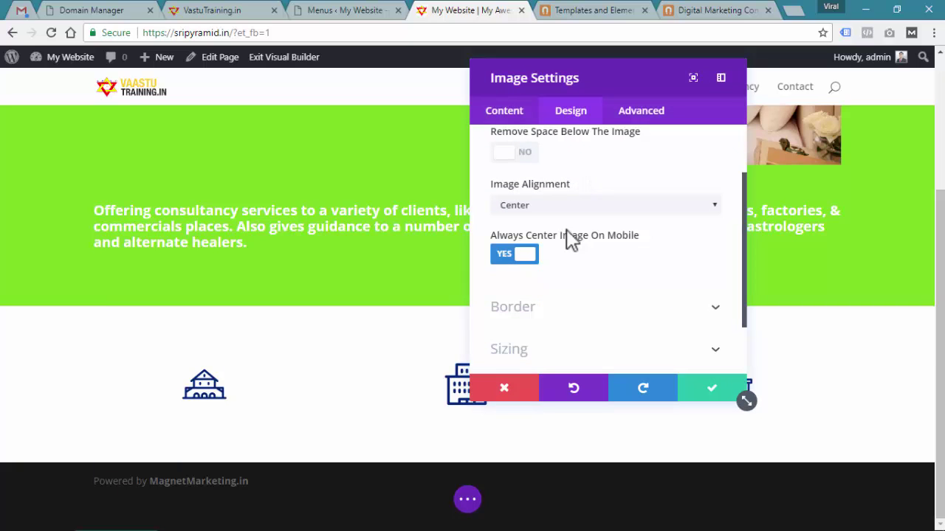
pyautogui.click(708, 393)
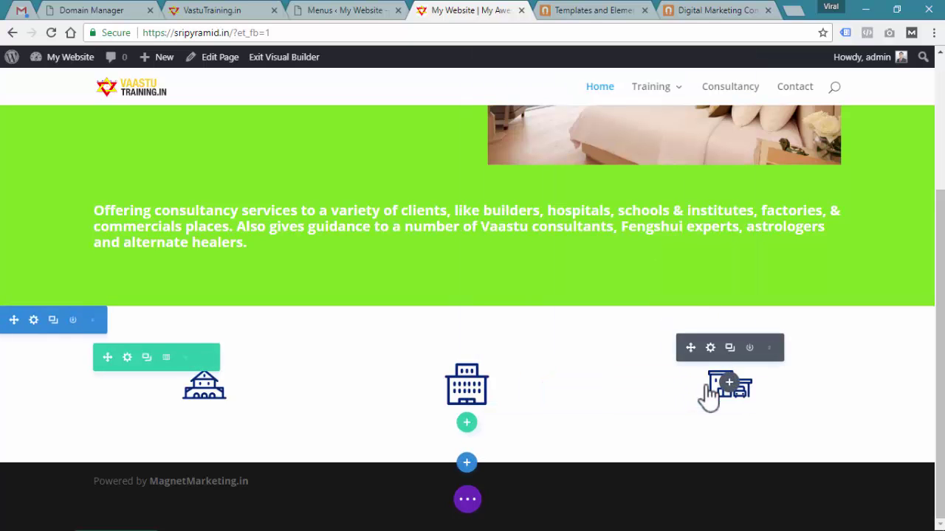
# - Add a second Image module below the luxury house icon in the first column, using the blue signpost icon
pyautogui.moveTo(158, 359)
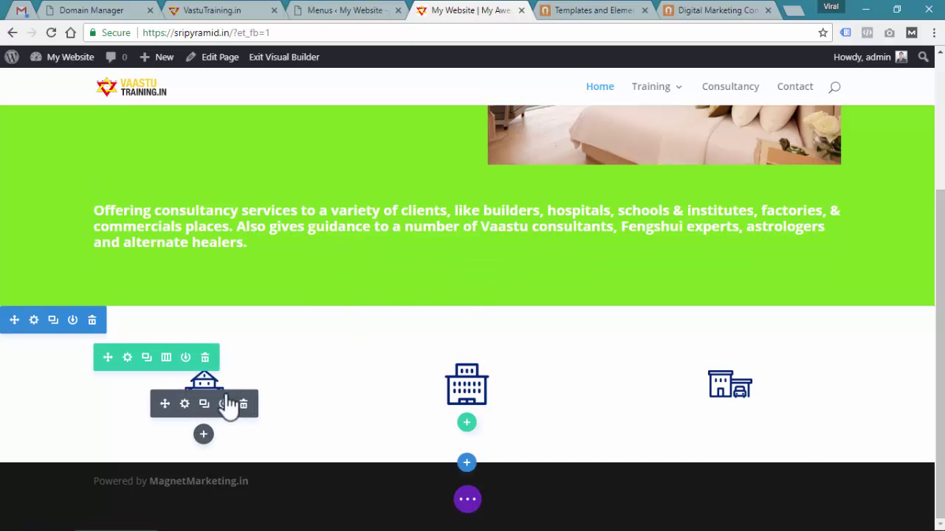
pyautogui.click(203, 437)
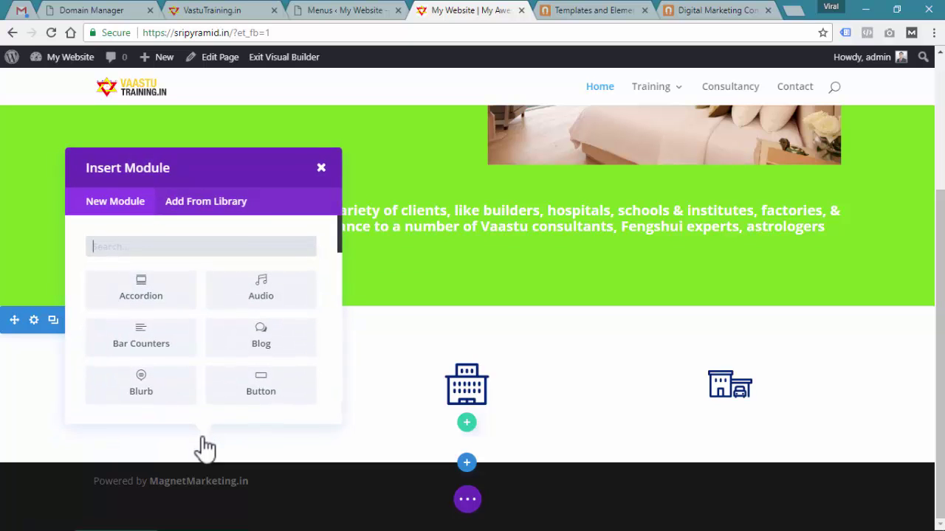
pyautogui.write('image')
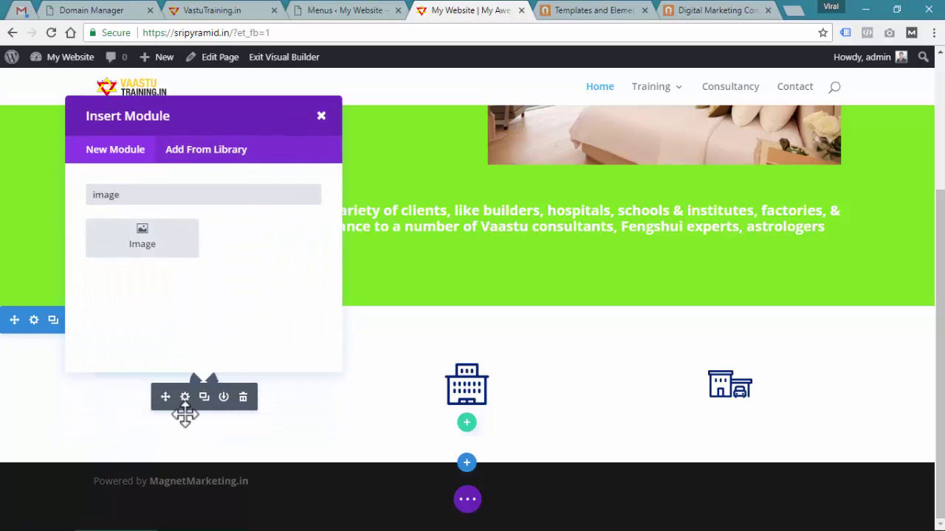
pyautogui.click(162, 249)
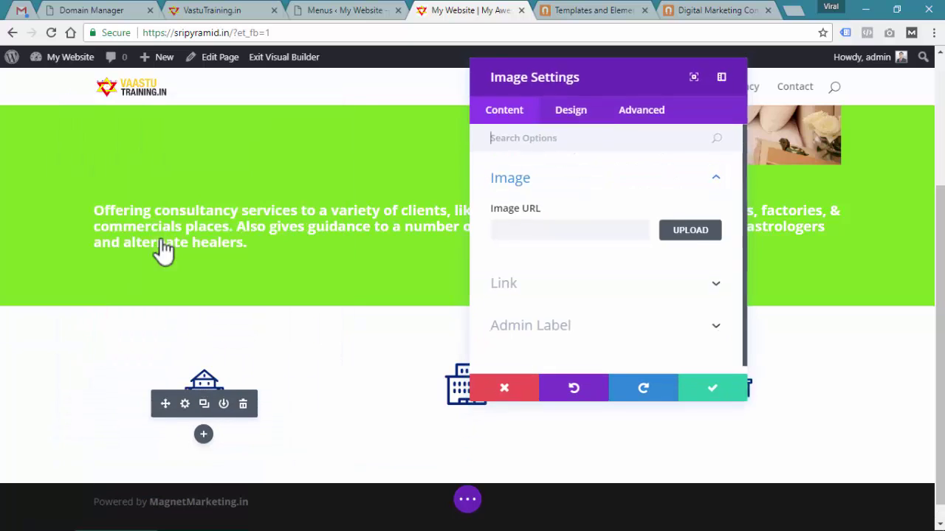
pyautogui.click(693, 230)
pyautogui.scroll(-4, 404, 316)
pyautogui.scroll(1, 344, 281)
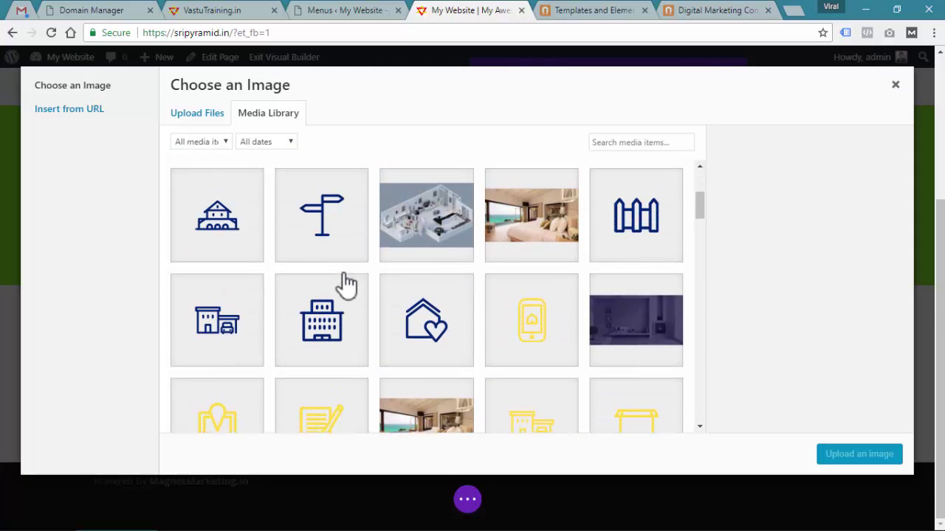
pyautogui.click(339, 231)
pyautogui.click(856, 454)
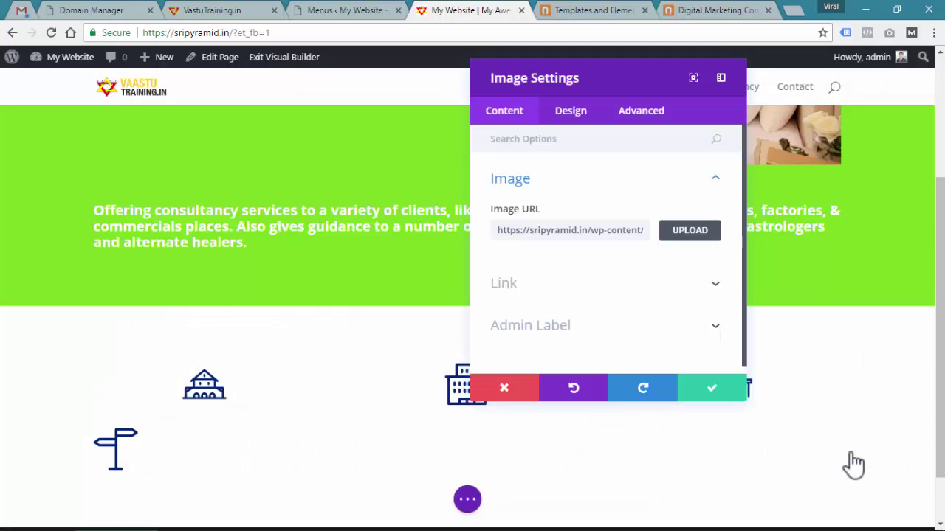
# - Set the signpost icon's image alignment to Center and save its module
pyautogui.click(570, 114)
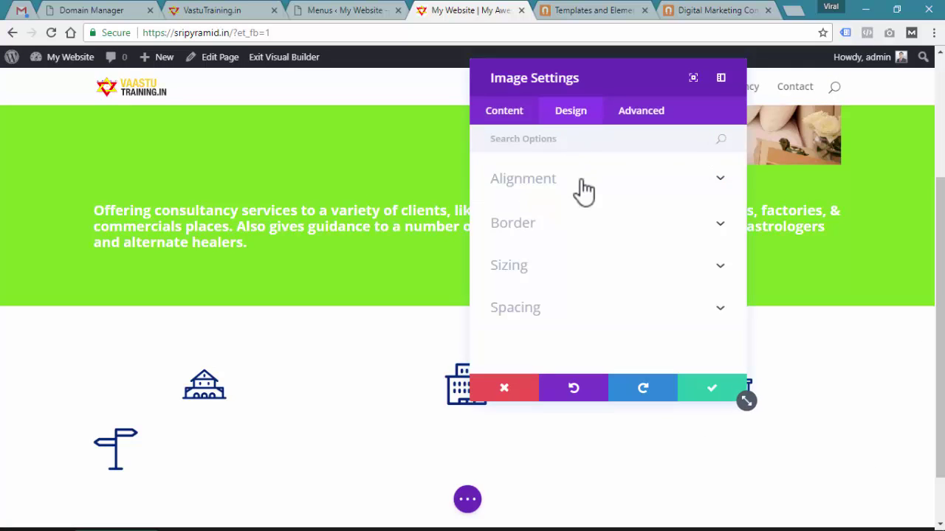
pyautogui.click(583, 186)
pyautogui.click(578, 207)
pyautogui.click(557, 235)
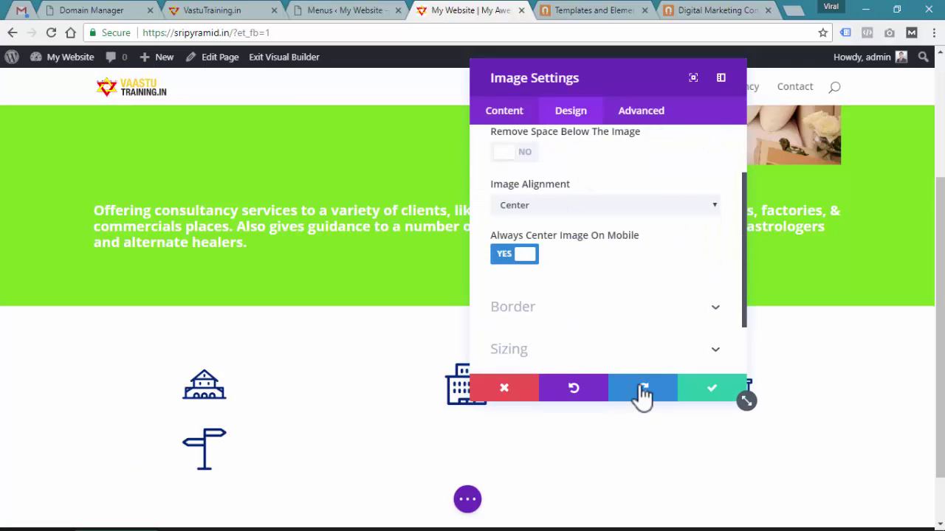
pyautogui.click(697, 391)
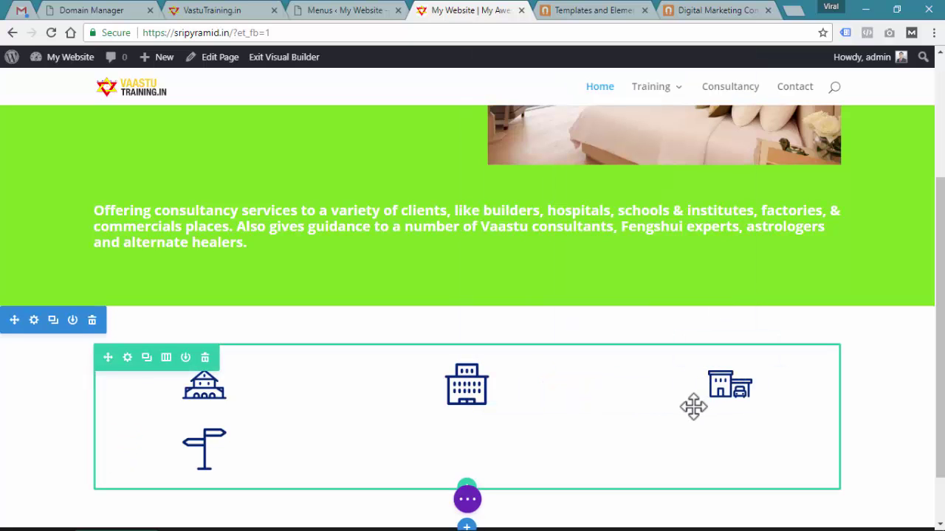
# - Delete the signpost image module from the first column
pyautogui.moveTo(203, 448)
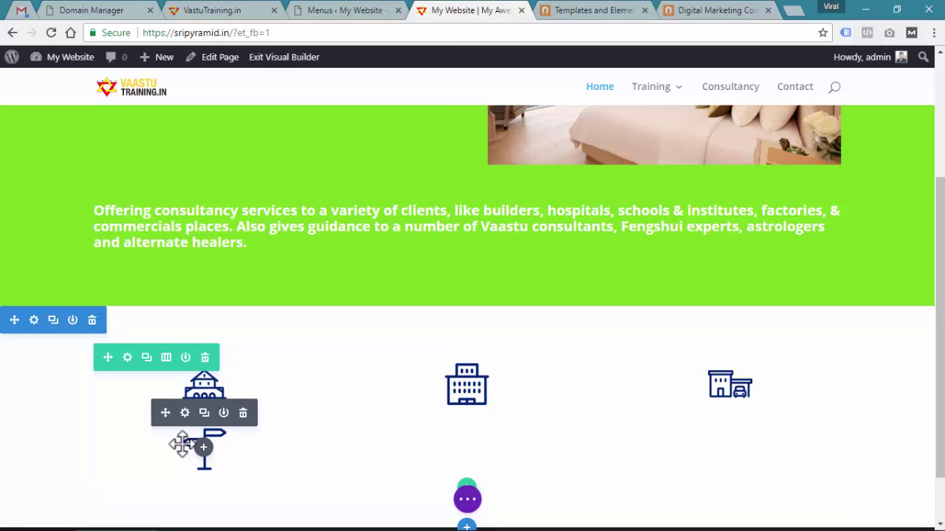
pyautogui.click(246, 415)
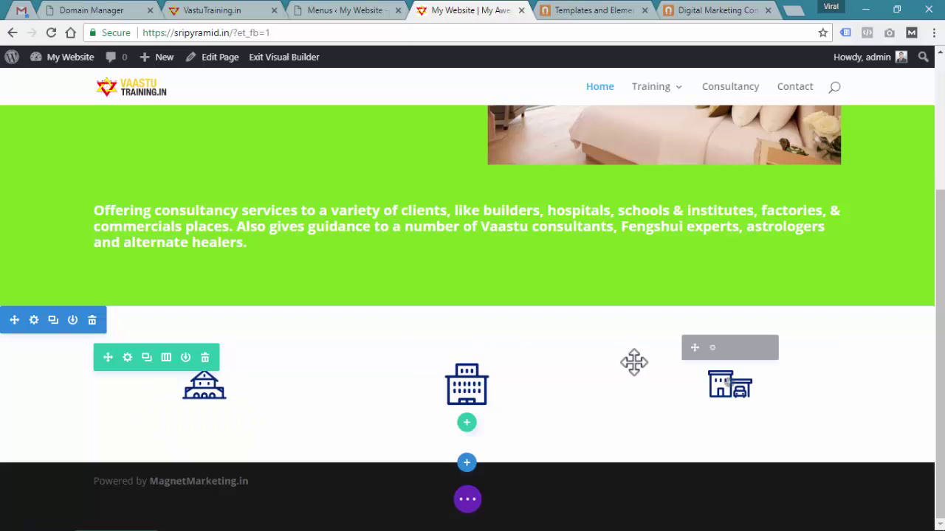
# - Open the column layout choices for the row holding the three icons
pyautogui.moveTo(566, 386)
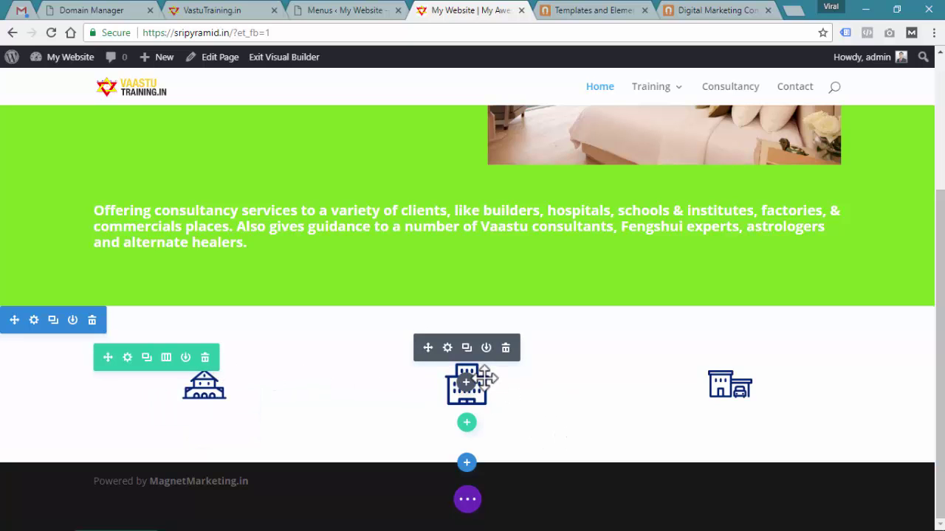
pyautogui.click(166, 358)
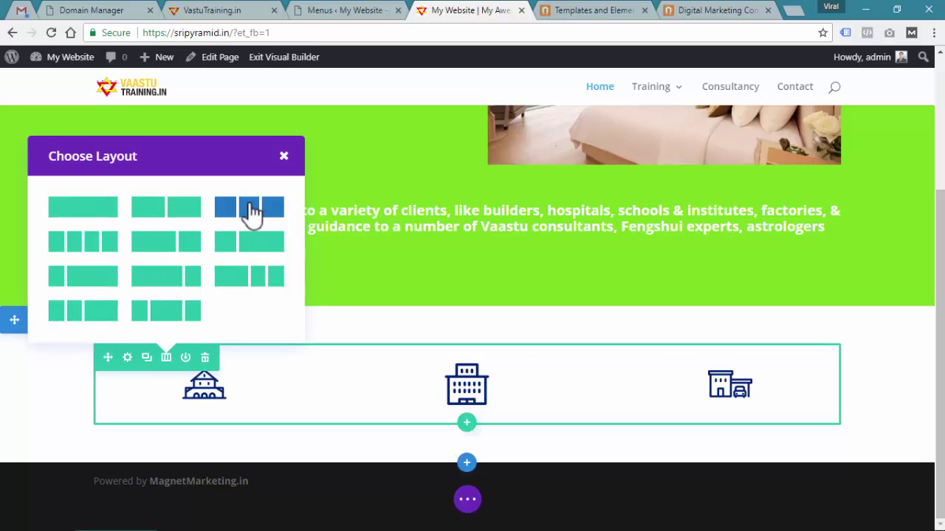